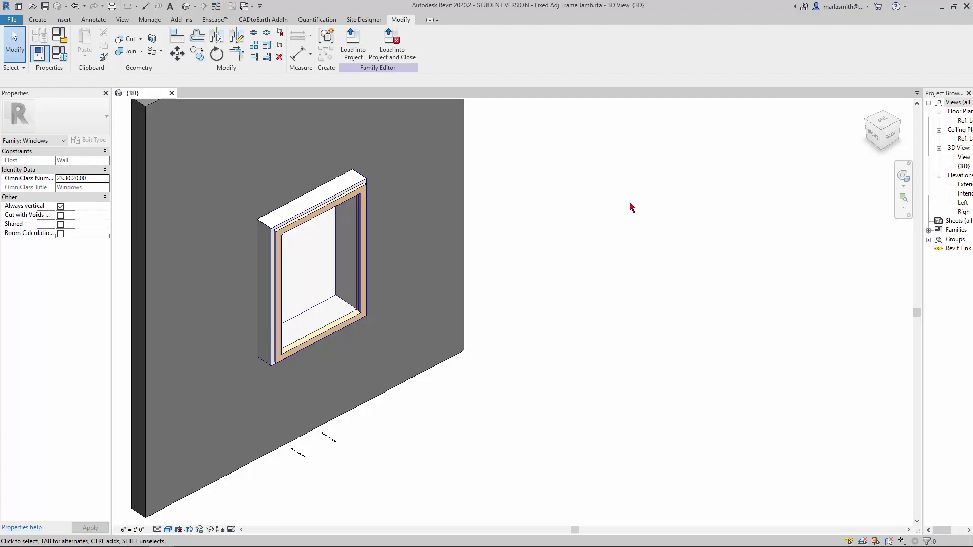
Create a new family from the Window.rft template, opening its floor plan
left_click(16, 27)
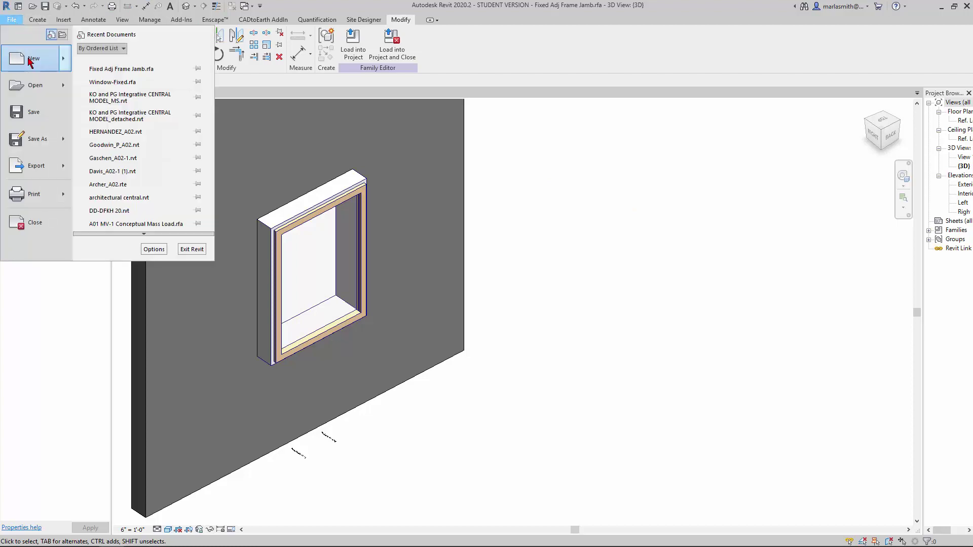
mouse_move(33, 59)
left_click(148, 102)
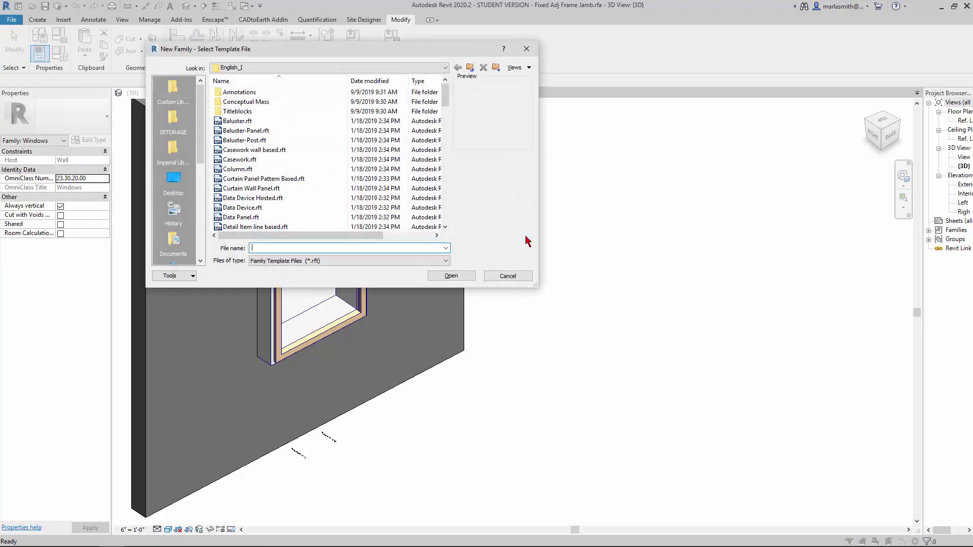
left_click_drag(447, 95, 436, 228)
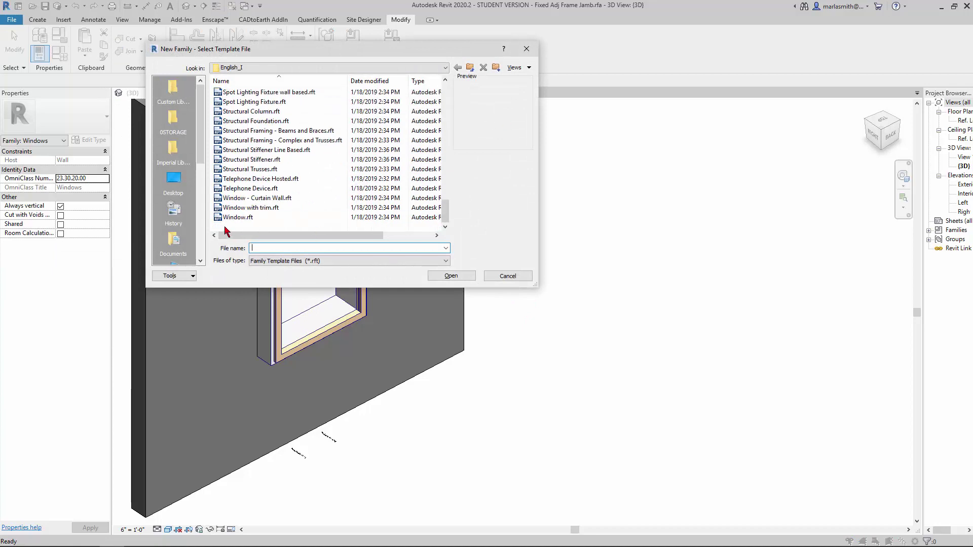
left_click(243, 217)
left_click(452, 276)
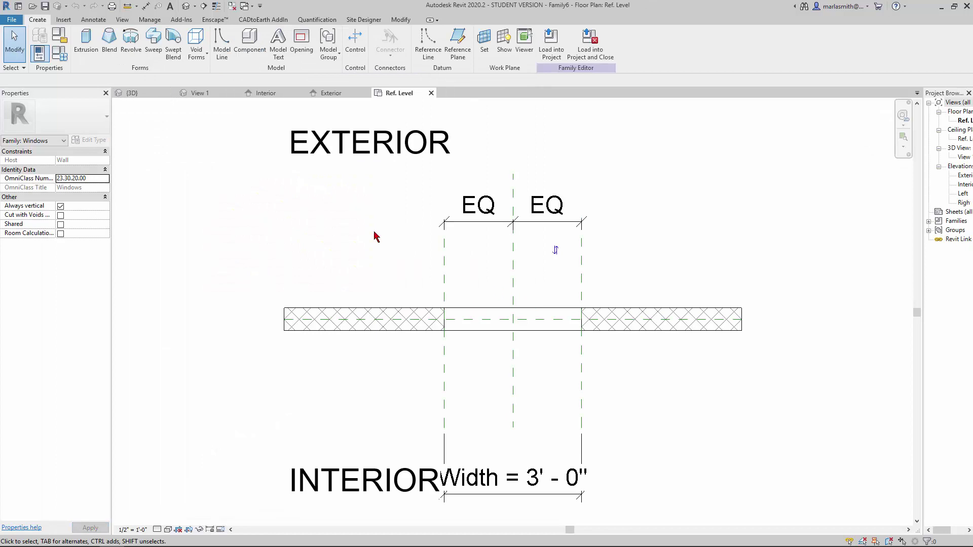
left_click(59, 54)
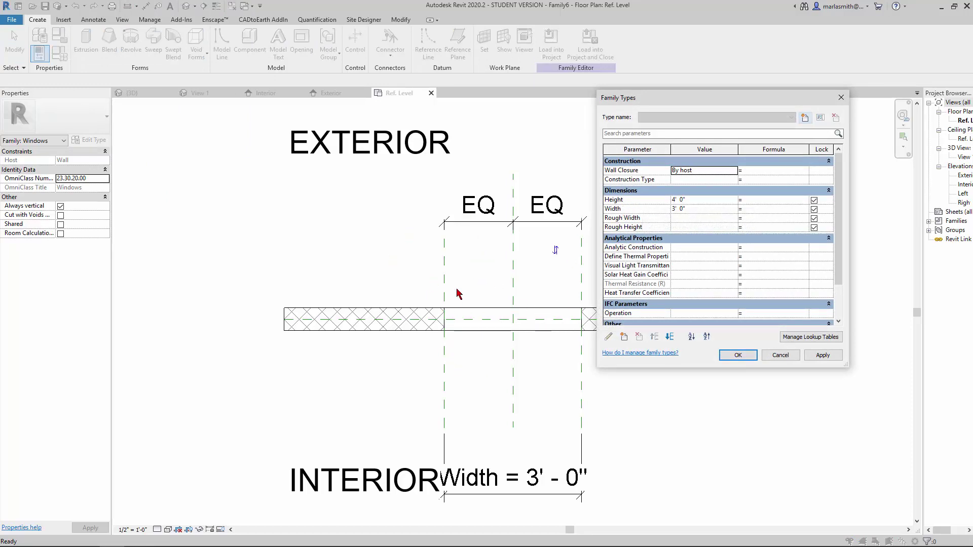
left_click(782, 357)
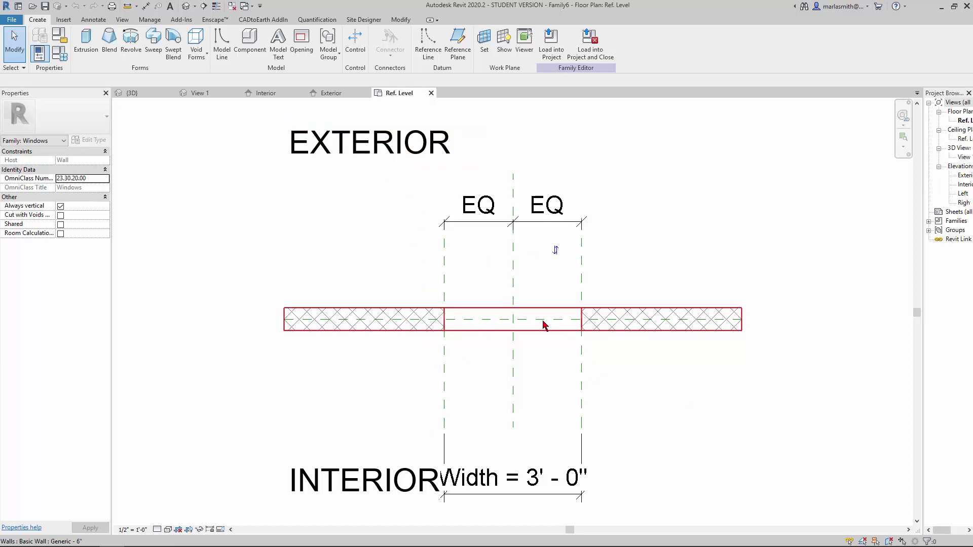
key("Tab")
left_click(472, 321)
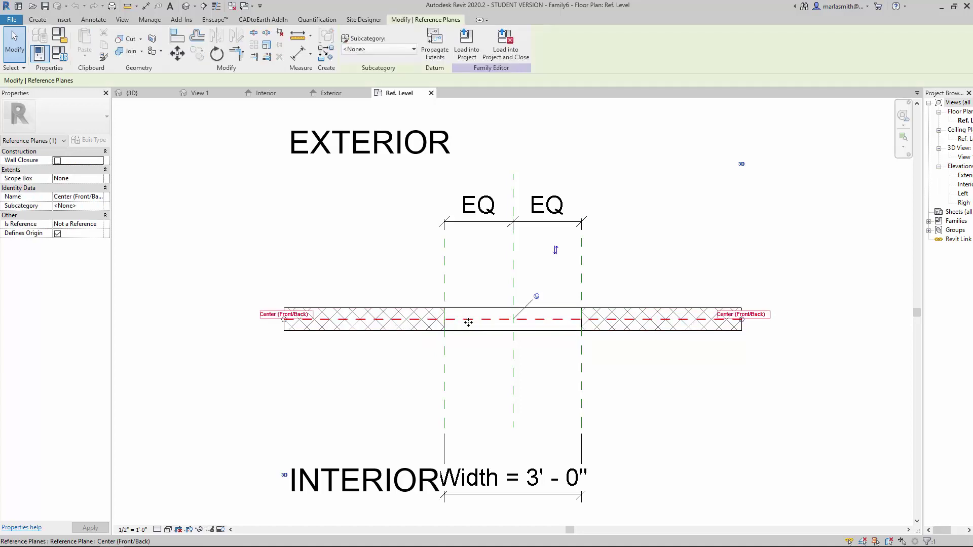
key("Escape")
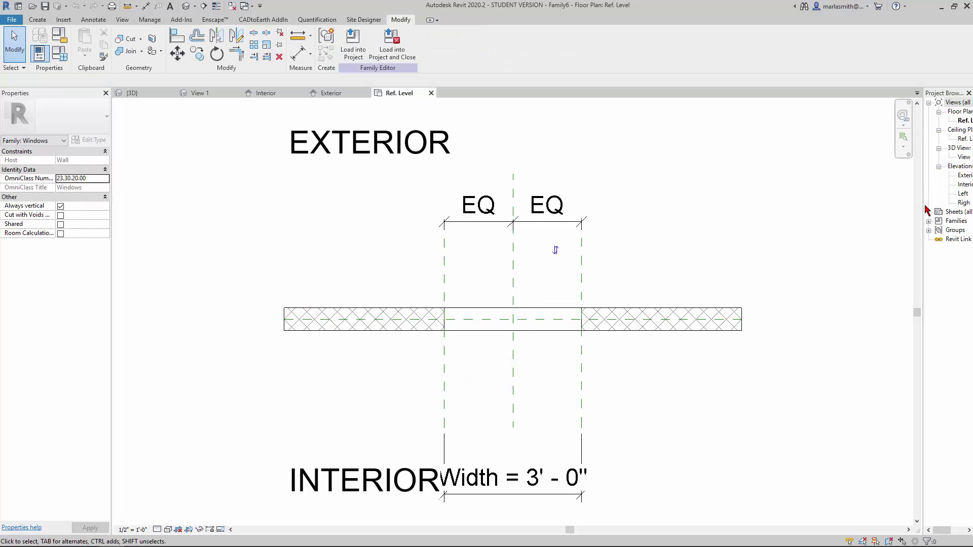
In the Exterior elevation, draw reference planes inset from the opening's left, right and top edges
left_click_drag(924, 209, 860, 202)
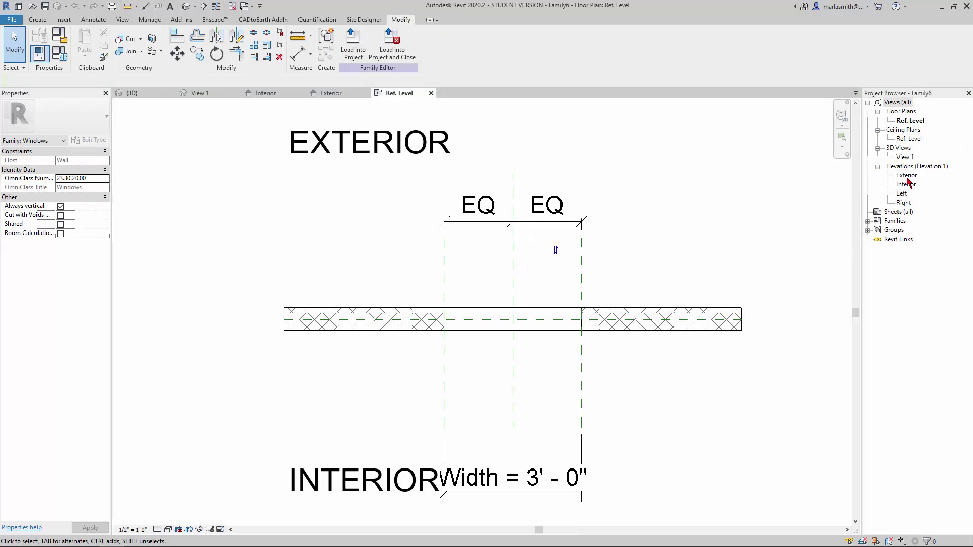
double_click(907, 176)
scroll(474, 370, "up", 2)
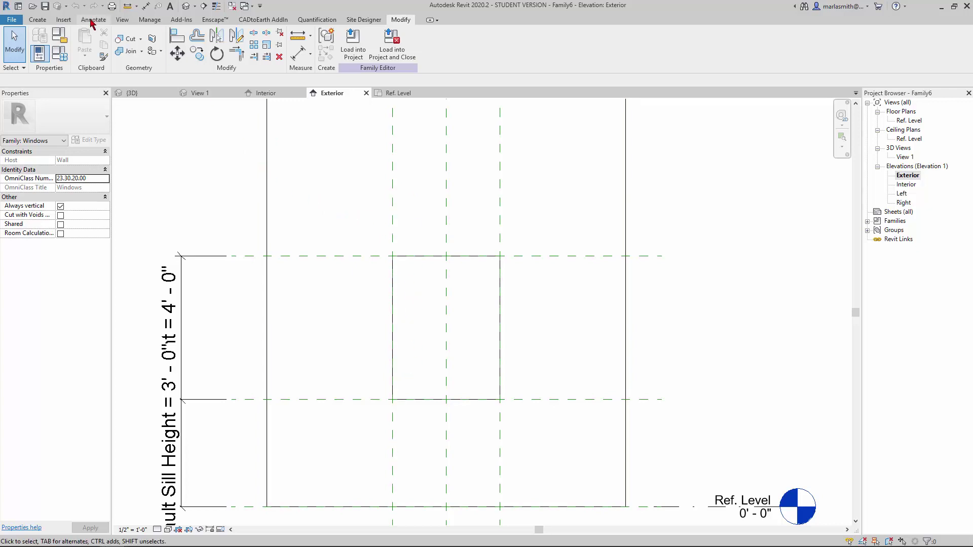
left_click(37, 20)
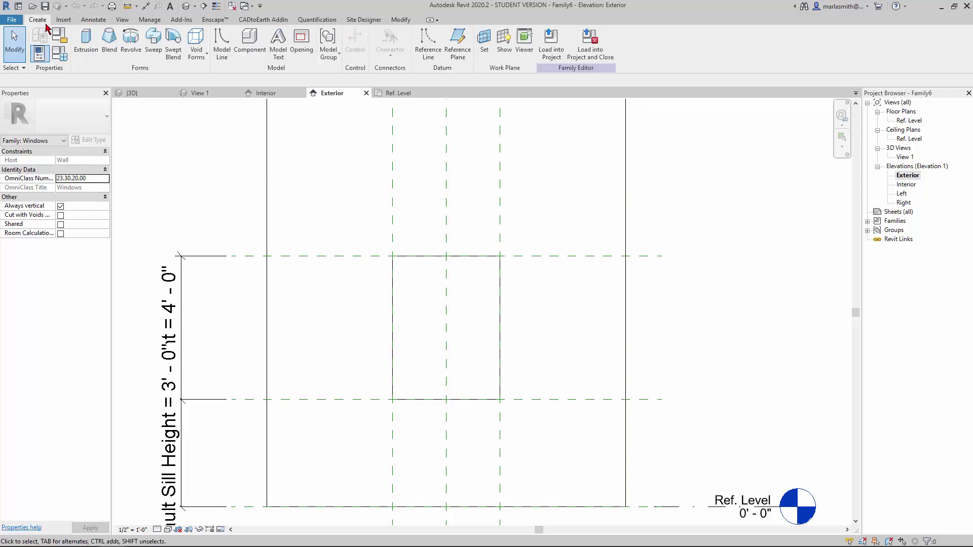
left_click(458, 50)
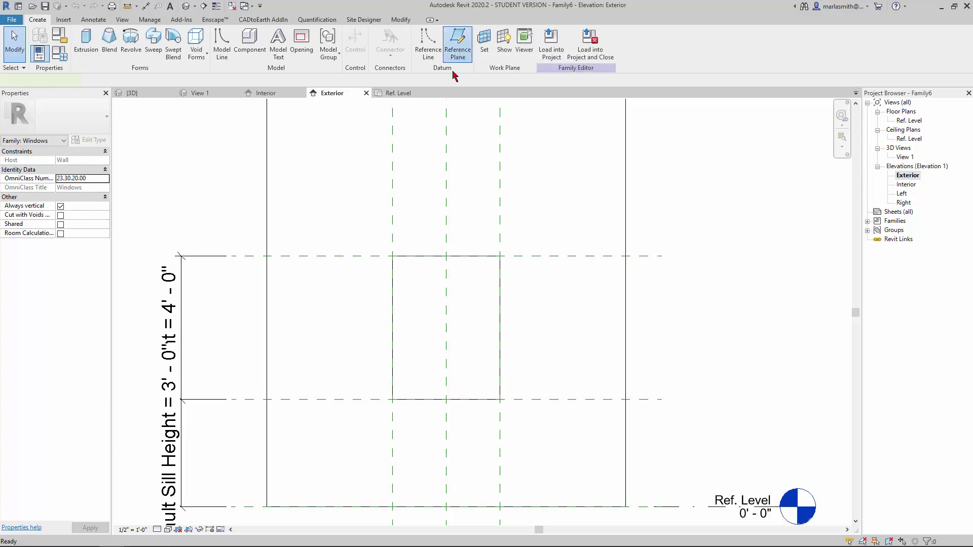
left_click(401, 237)
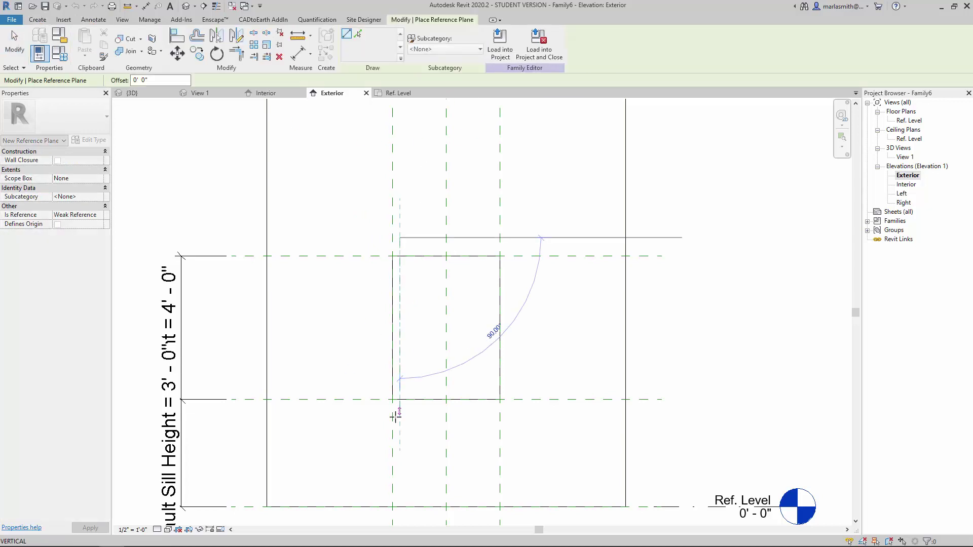
left_click(393, 433)
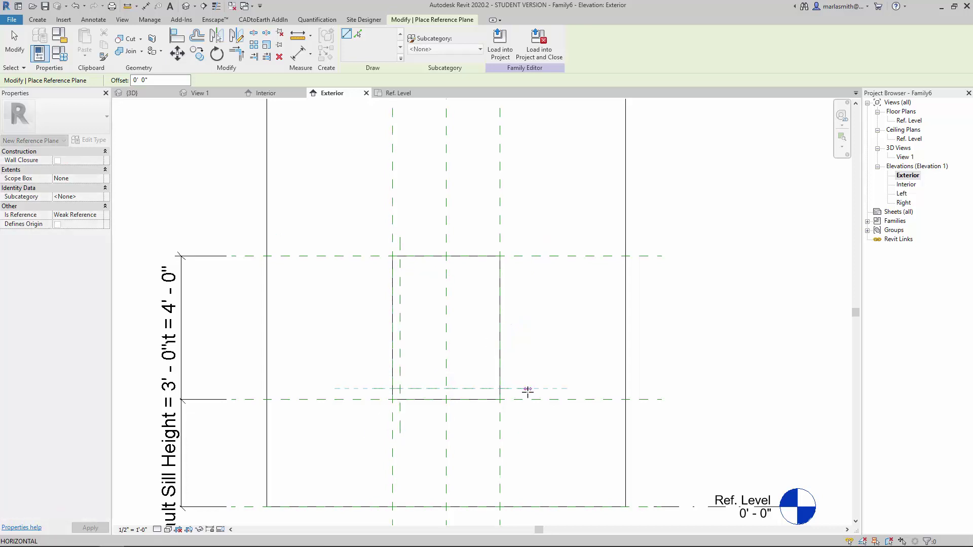
left_click(484, 234)
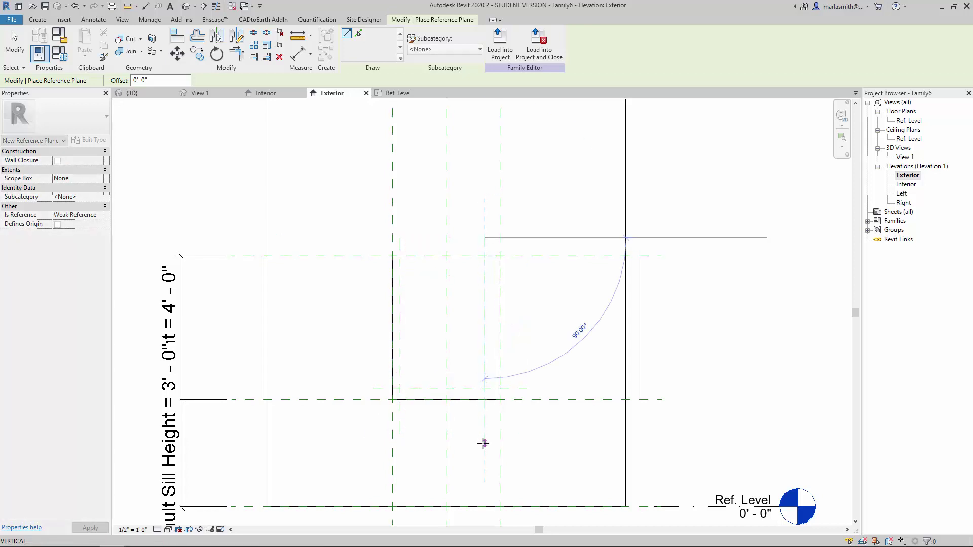
left_click(484, 441)
left_click(376, 264)
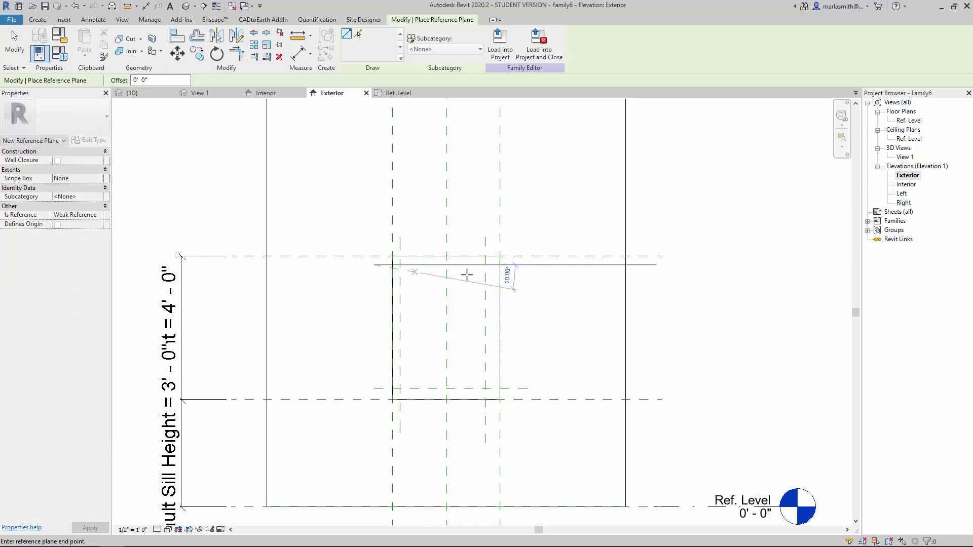
left_click(538, 264)
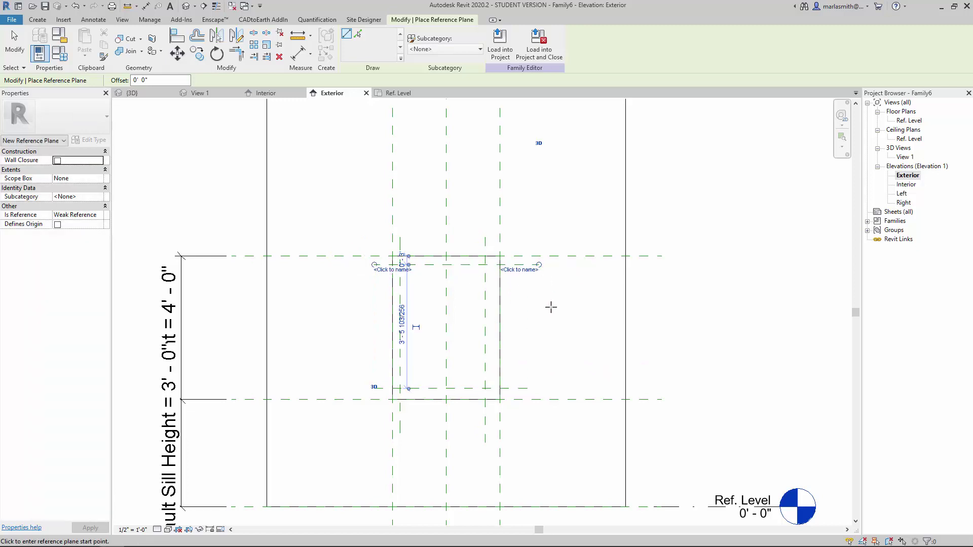
key("Escape")
key("Escape")
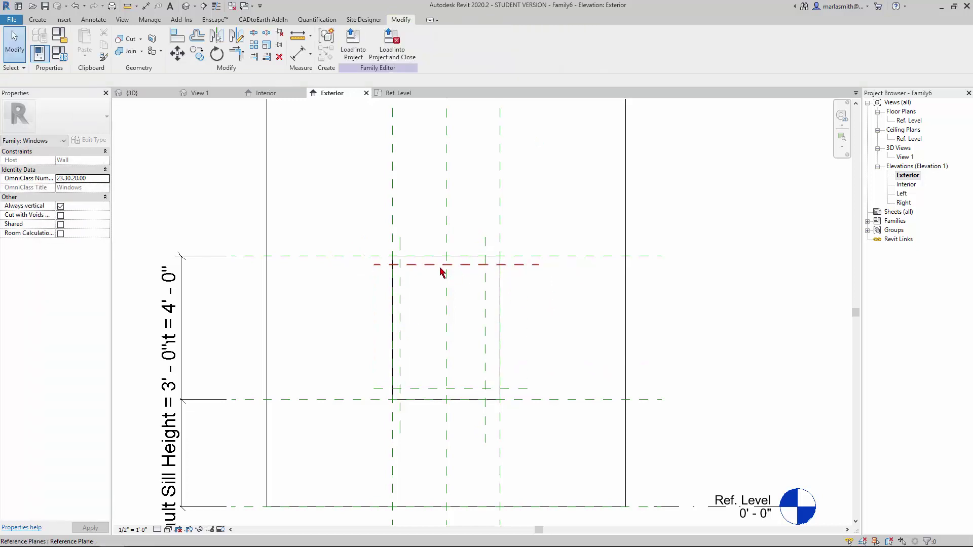
scroll(446, 280, "up", 1)
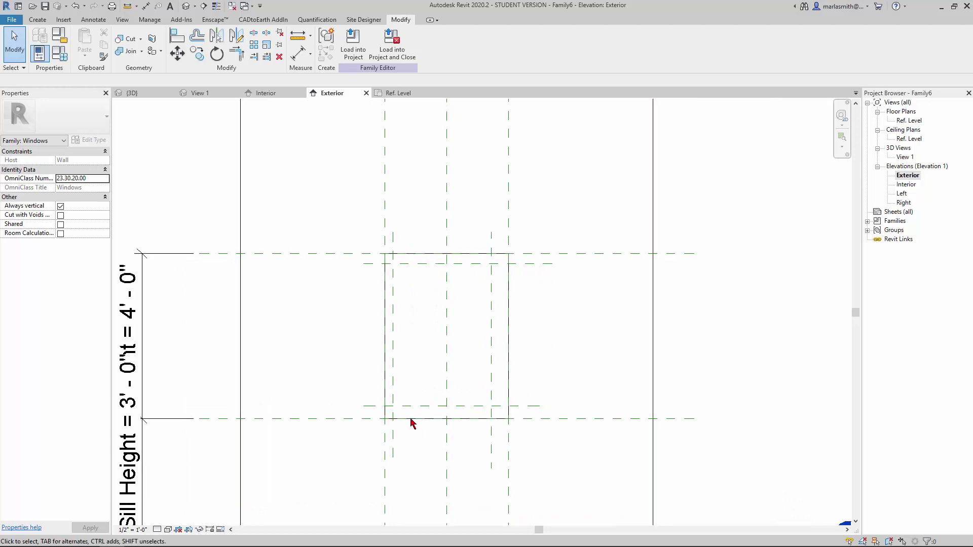
Place aligned dimensions for the left and right jamb insets (right one 0' - 5")
left_click(93, 19)
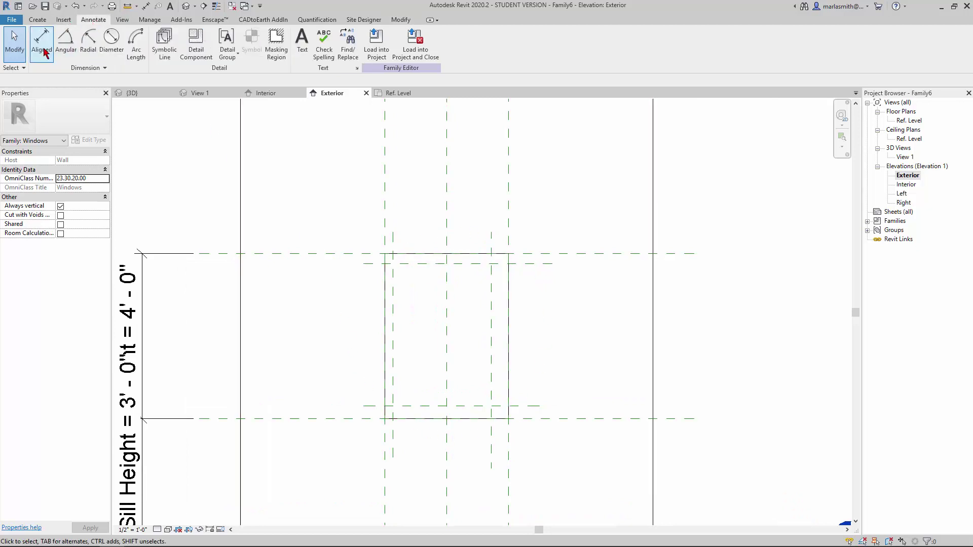
left_click(41, 41)
scroll(402, 267, "up", 2)
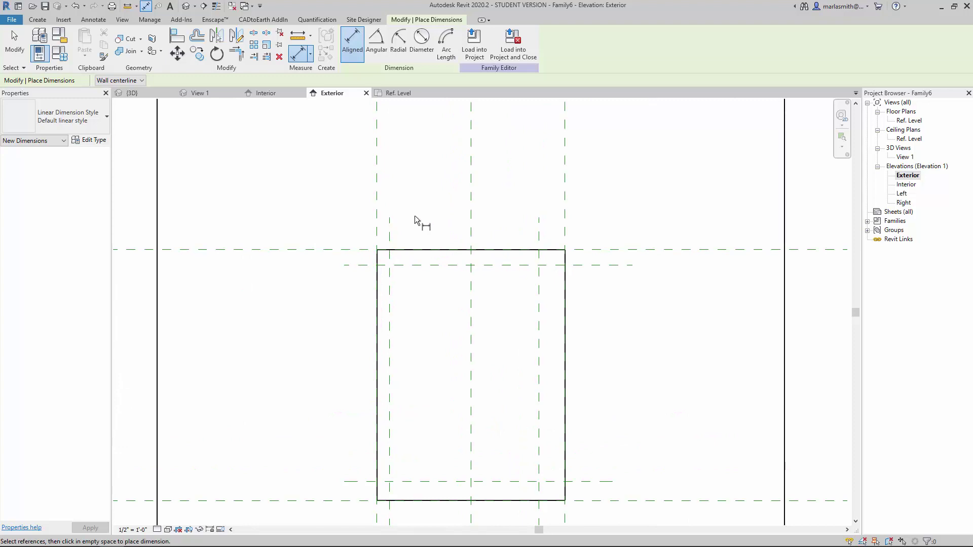
left_click(377, 232)
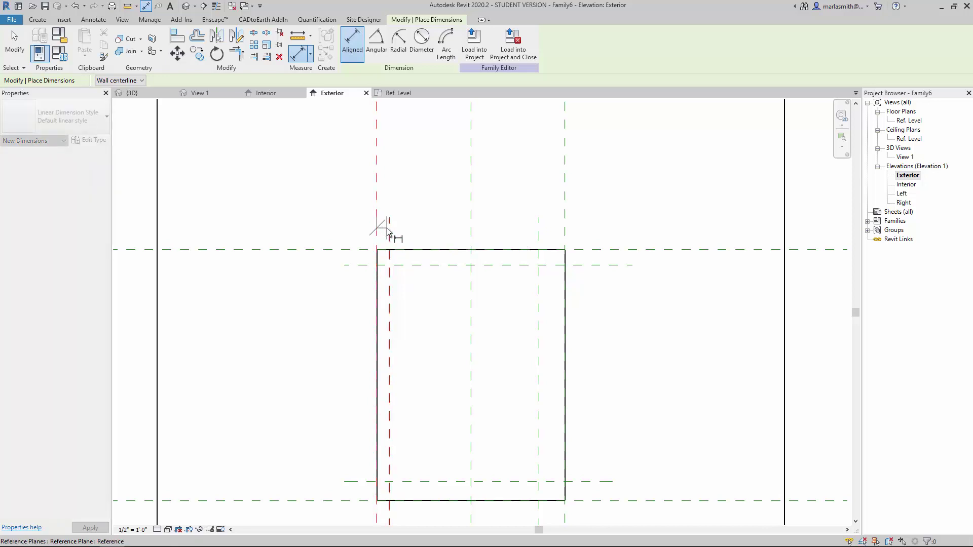
left_click(387, 227)
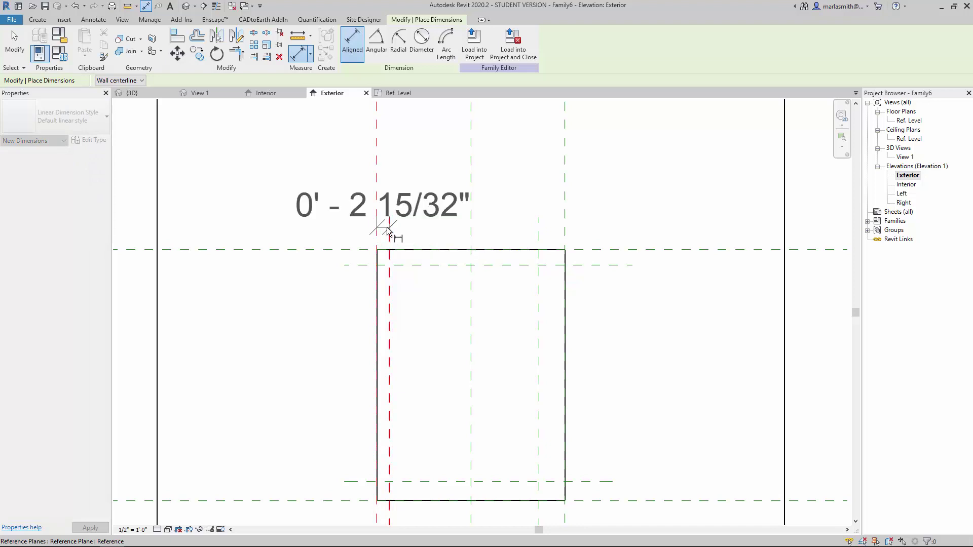
left_click(434, 201)
left_click(569, 236)
left_click(541, 231)
left_click(503, 205)
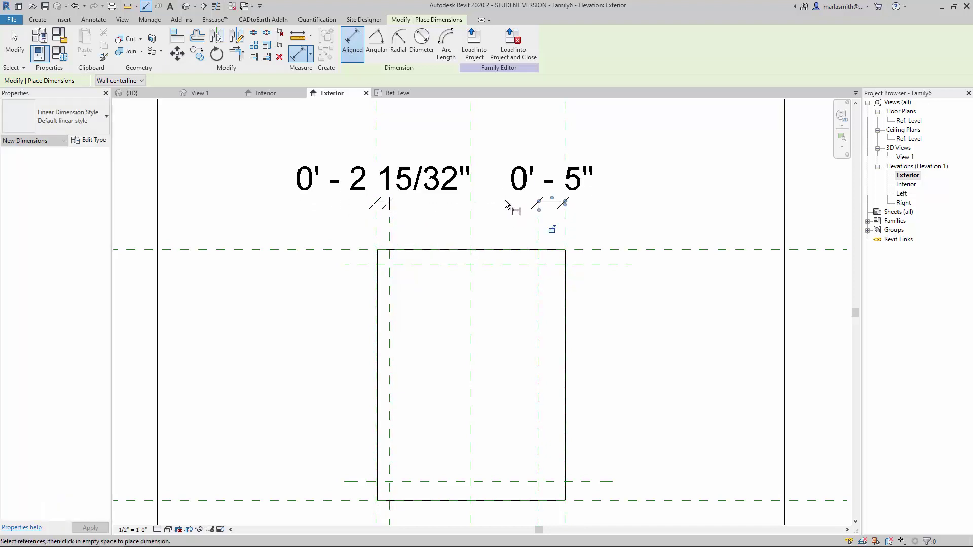
Dimension the top (0' - 3") and bottom (0' - 3 19/32") insets, then select them
left_click(594, 268)
left_click(618, 304)
left_click(601, 501)
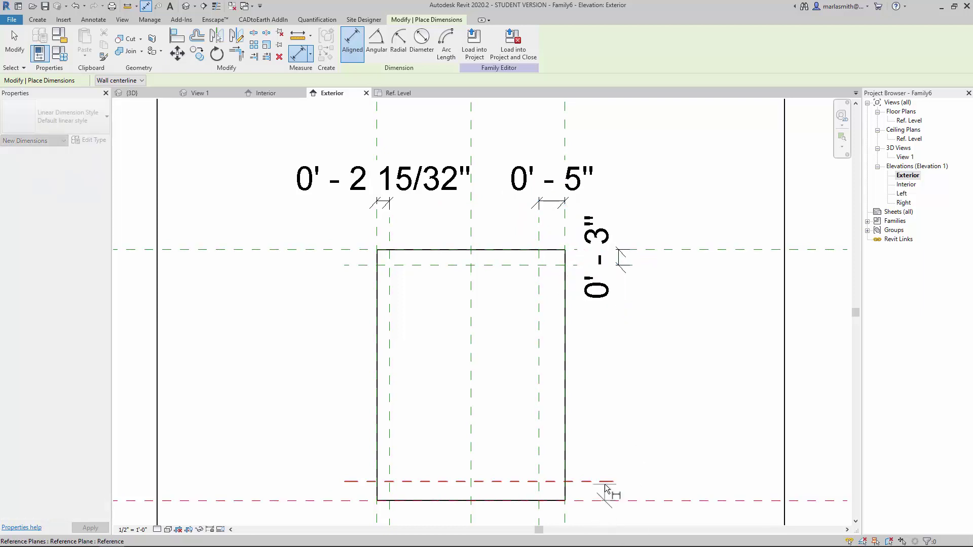
left_click(608, 482)
left_click(618, 429)
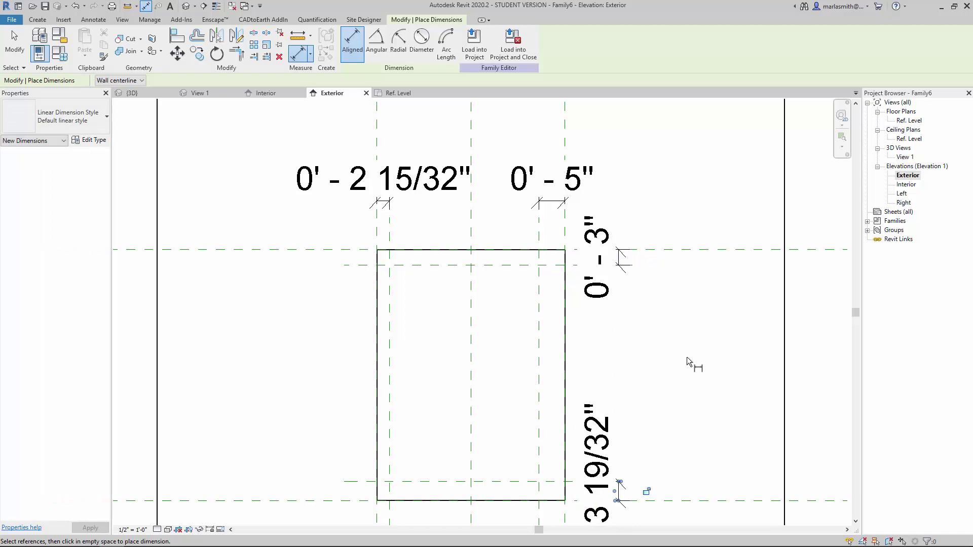
key("Escape")
key("Escape")
left_click(616, 415)
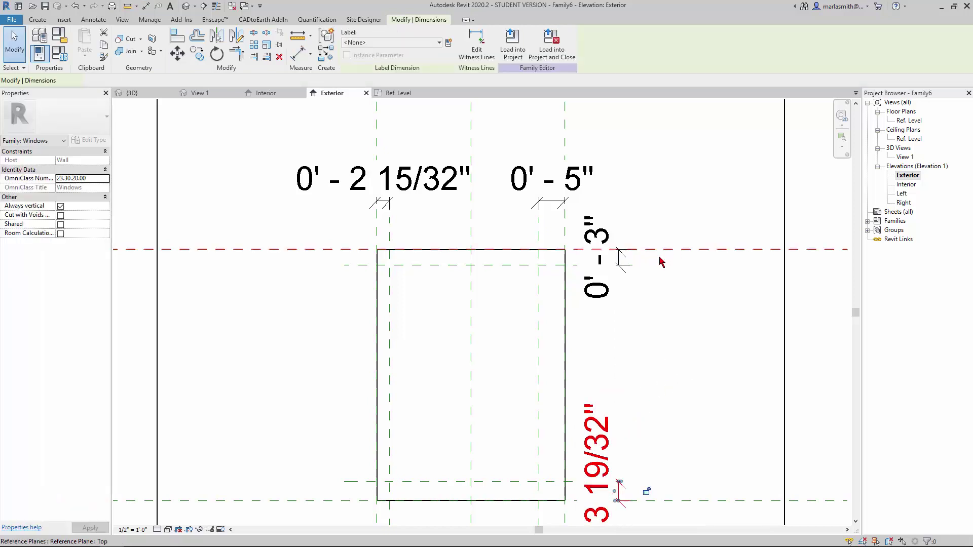
left_click(618, 268, "ctrl")
Label all four inset dimensions with a new Jamb W type parameter
left_click(418, 177, "ctrl")
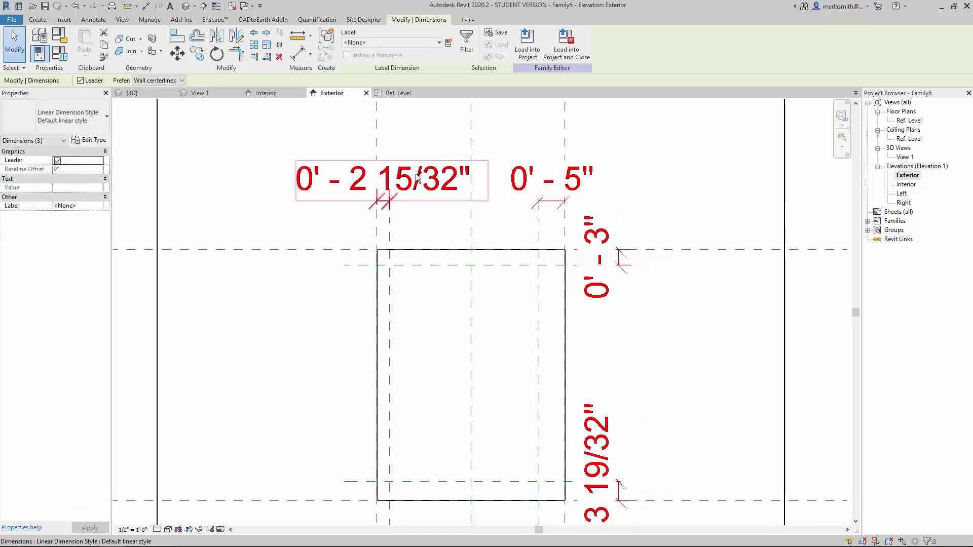
left_click(532, 178, "ctrl")
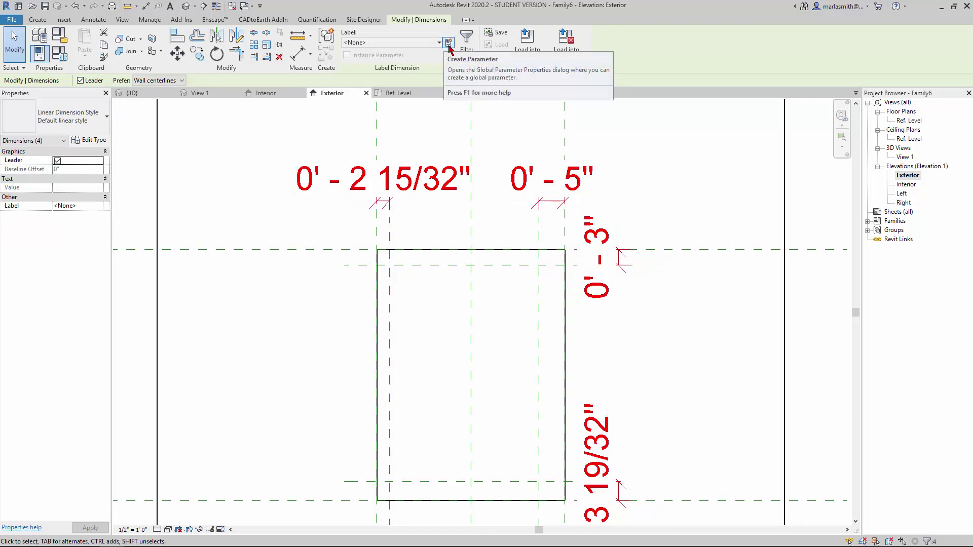
left_click(448, 45)
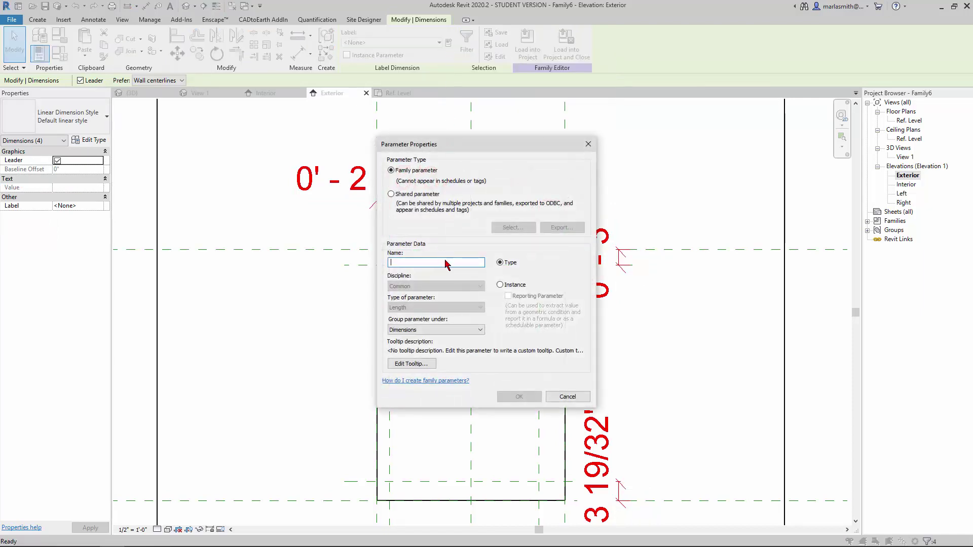
type("Jamb W")
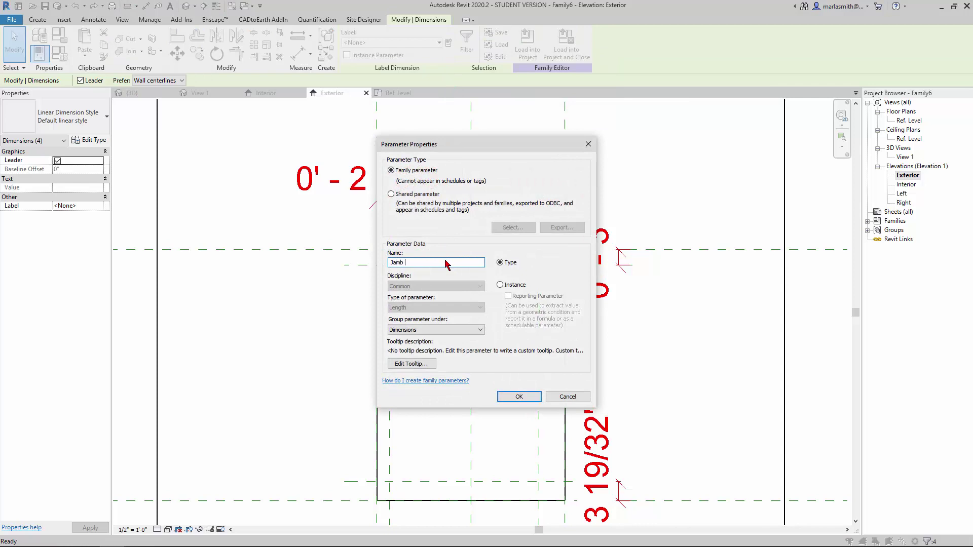
left_click(519, 397)
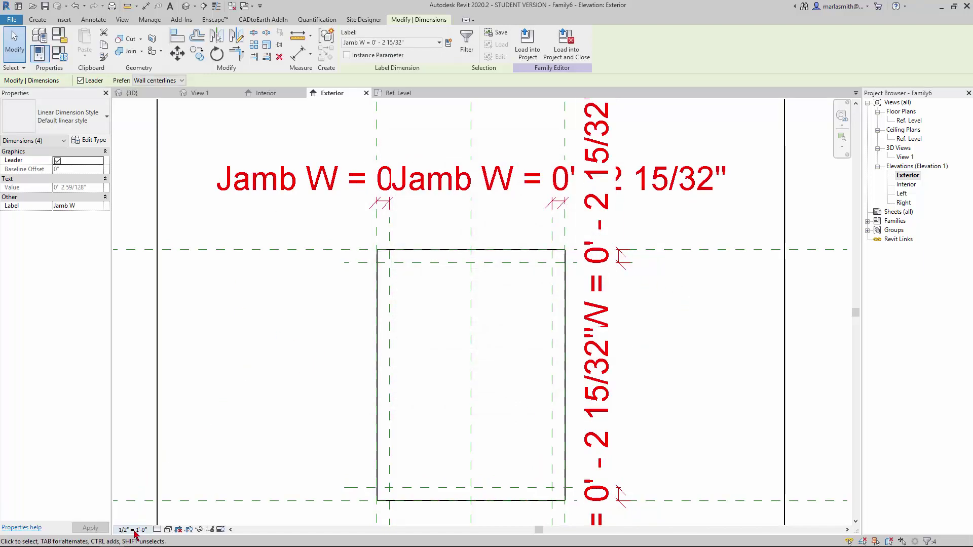
Set the elevation view scale to 3" = 1'-0"
left_click(132, 529)
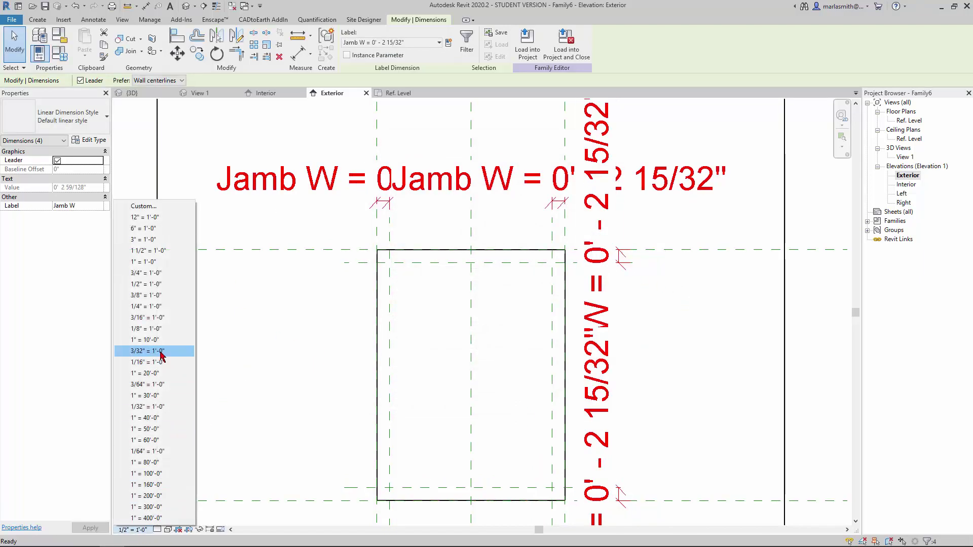
left_click(155, 240)
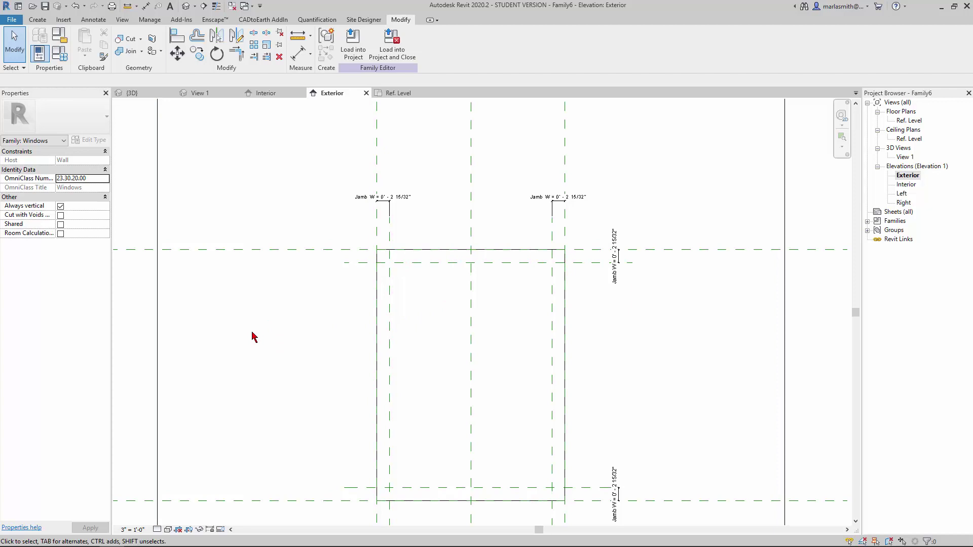
left_click(37, 19)
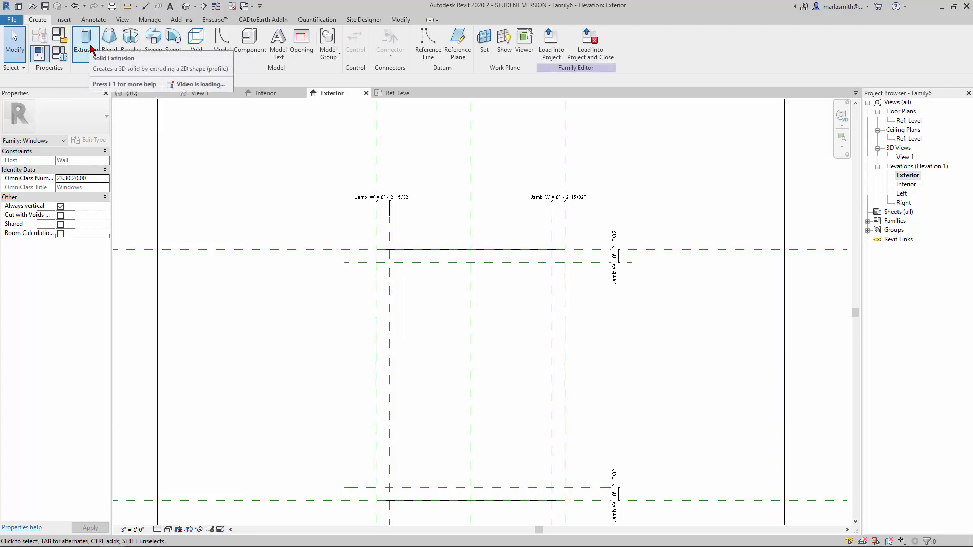
Sketch the extrusion's outer rectangle on the opening edges, locking each edge to its plane
left_click(91, 50)
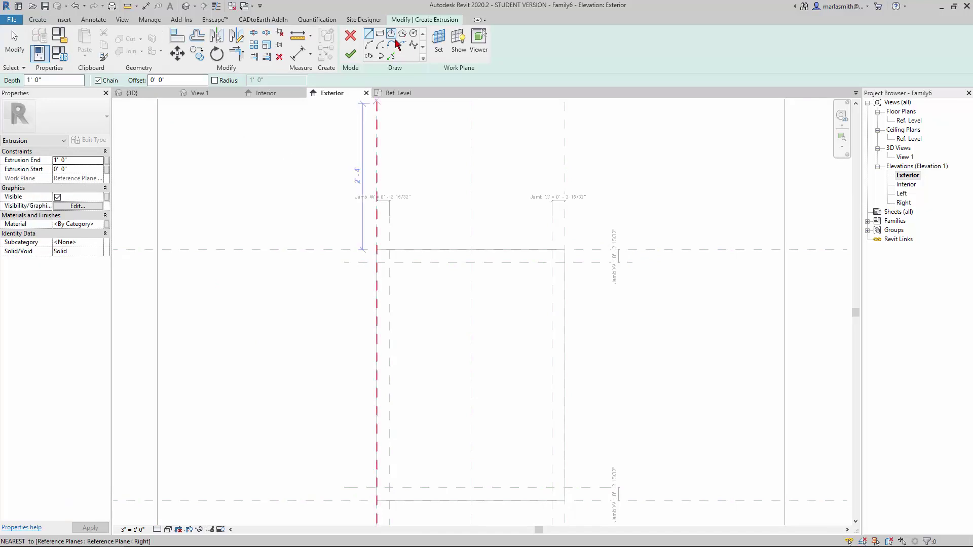
left_click(379, 34)
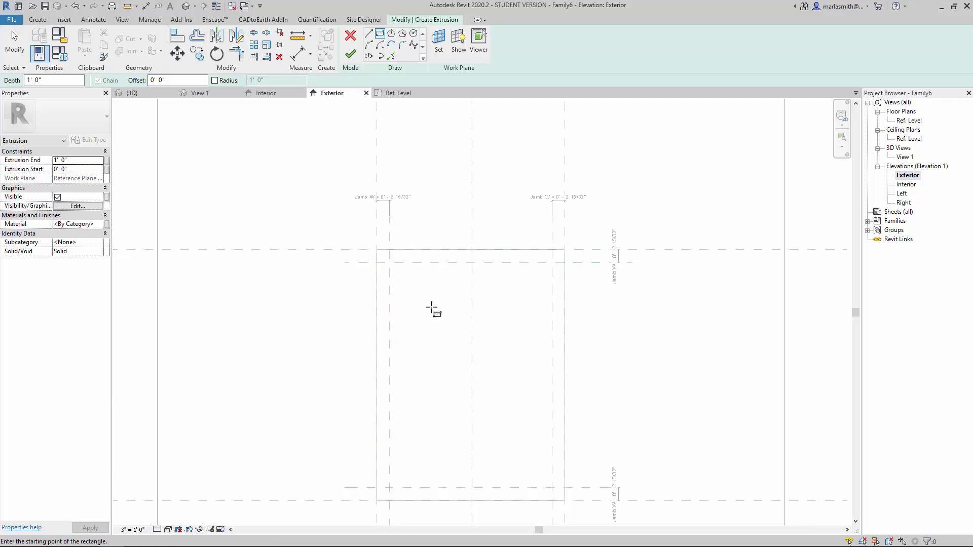
left_click(377, 250)
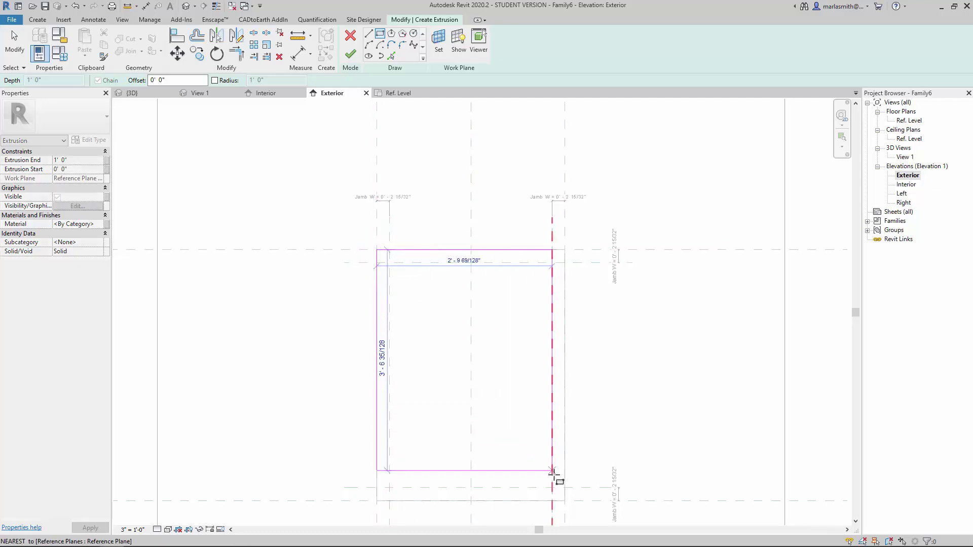
left_click(565, 501)
left_click(565, 502)
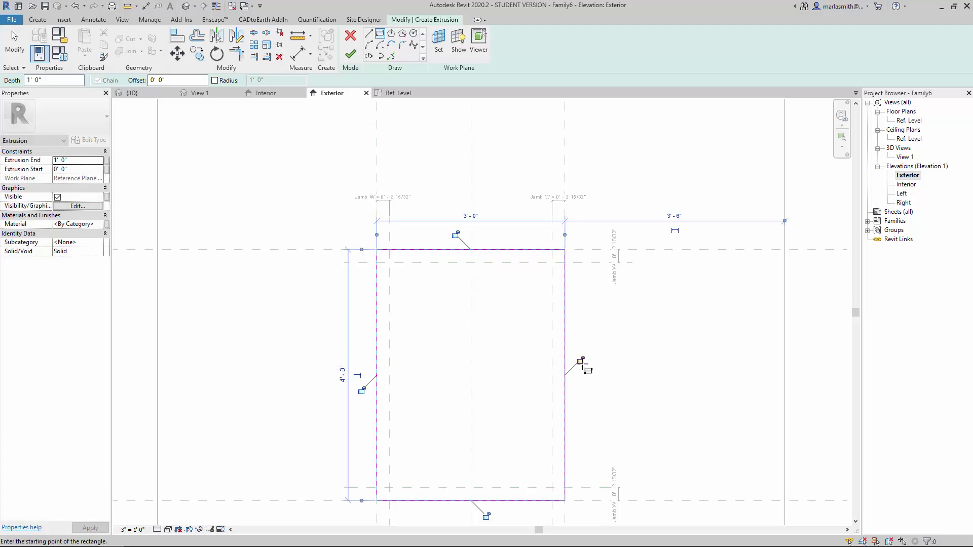
left_click(455, 234)
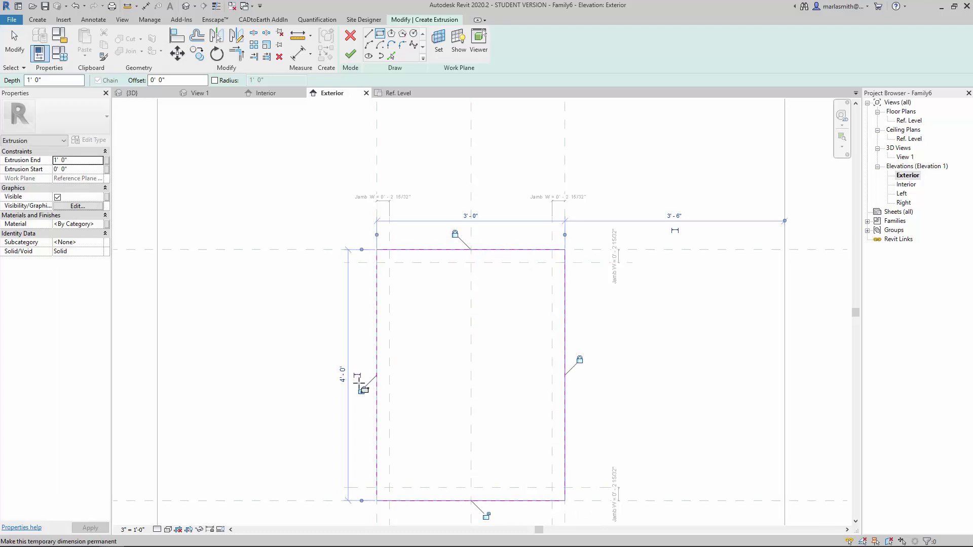
left_click(362, 390)
left_click(479, 512)
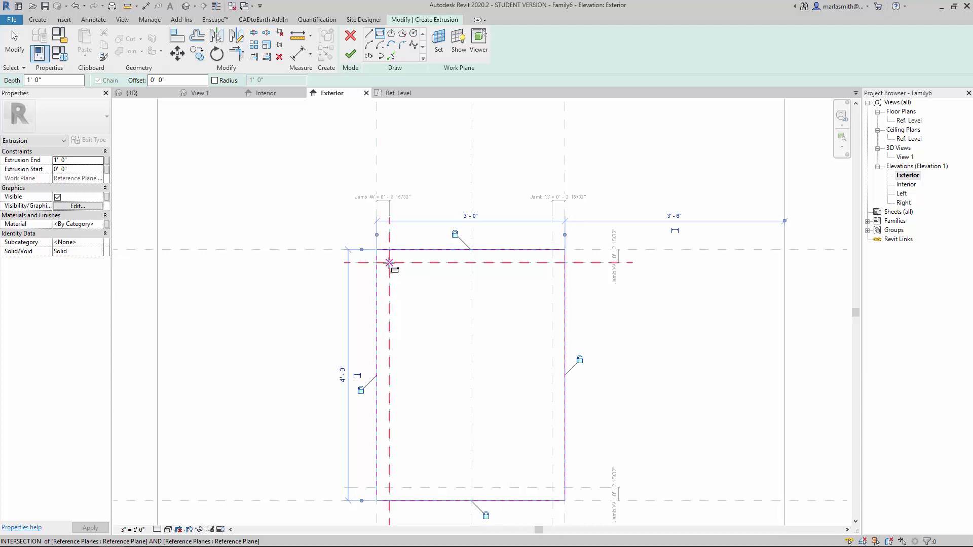
Sketch the inner rectangle on the inset planes, lock its edges, and finish the extrusion
left_click(389, 263)
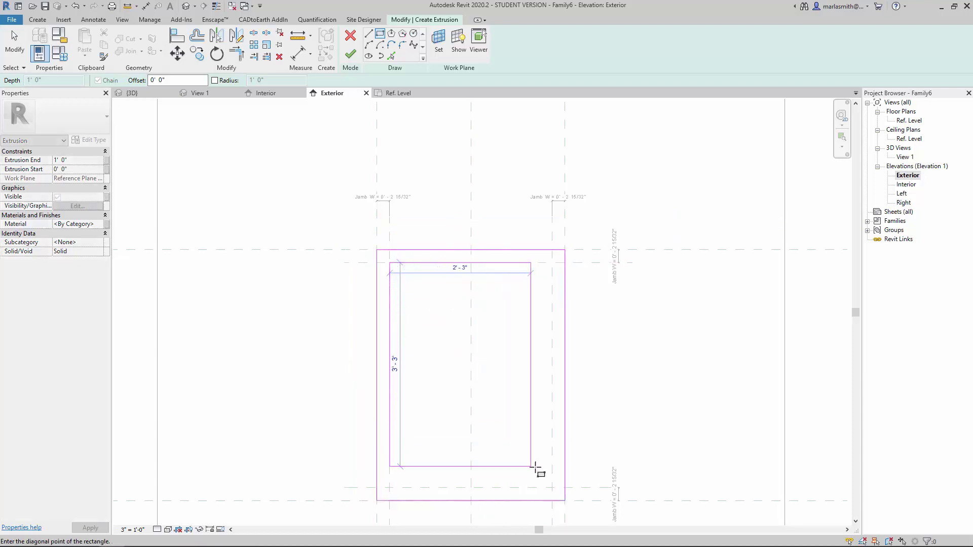
left_click(552, 487)
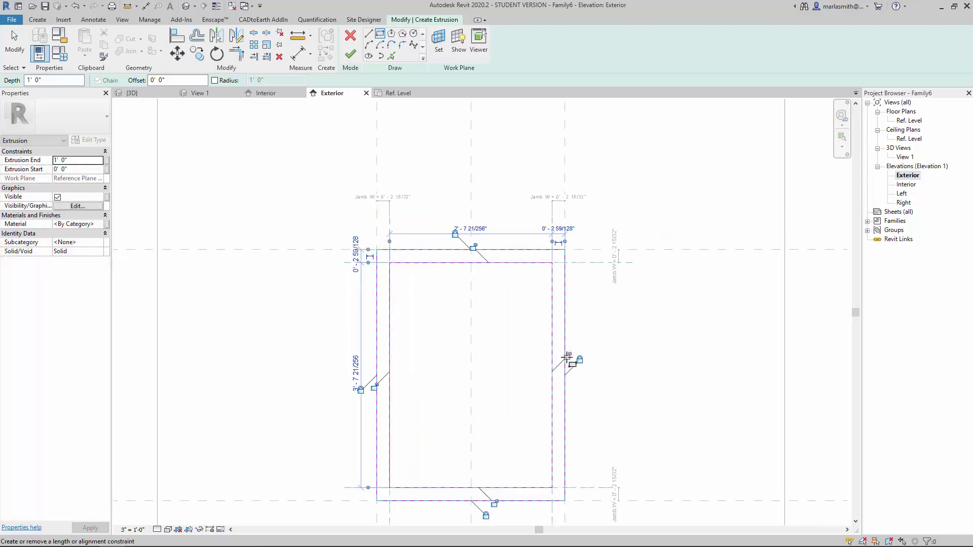
left_click(475, 250)
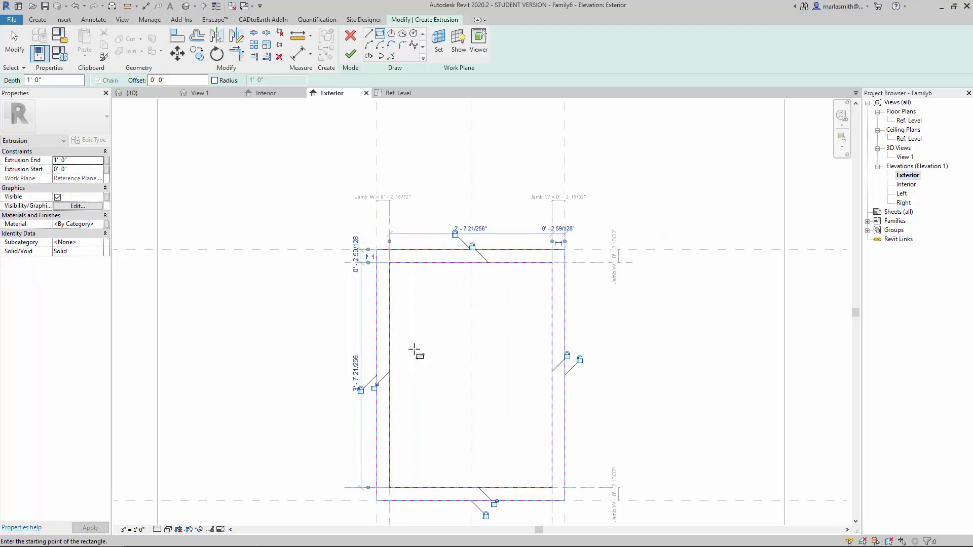
left_click(373, 386)
left_click(494, 503)
left_click(350, 54)
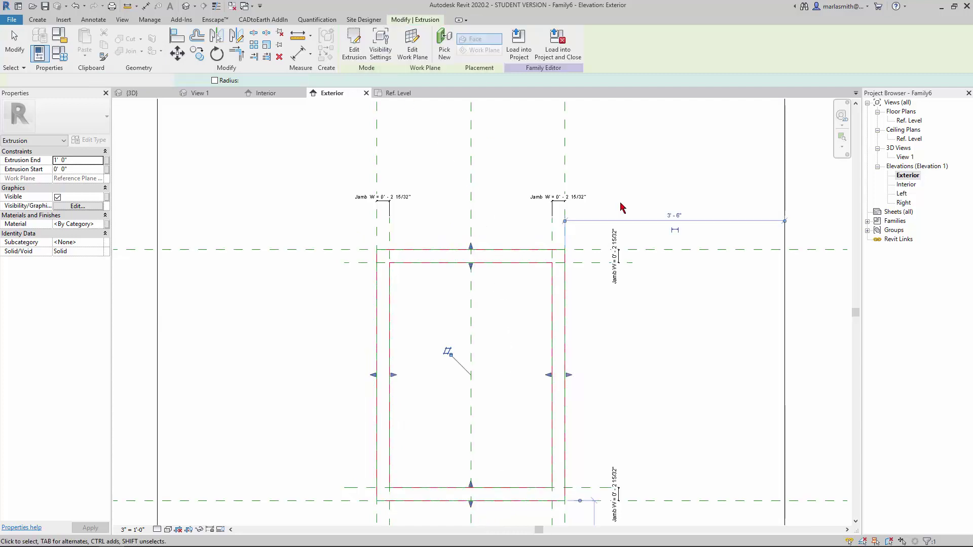
left_click(663, 364)
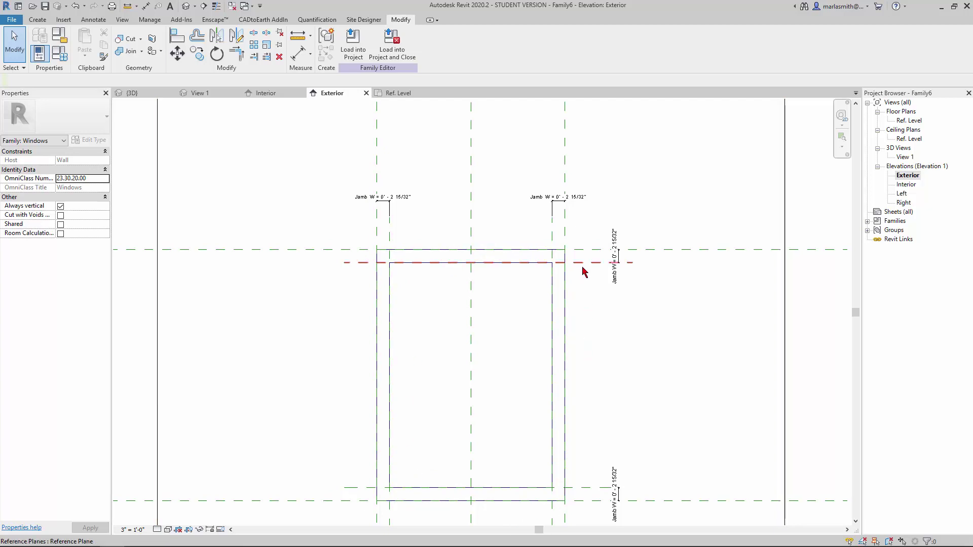
In Family Types, move Jamb W above Height in the Dimensions list
left_click(59, 52)
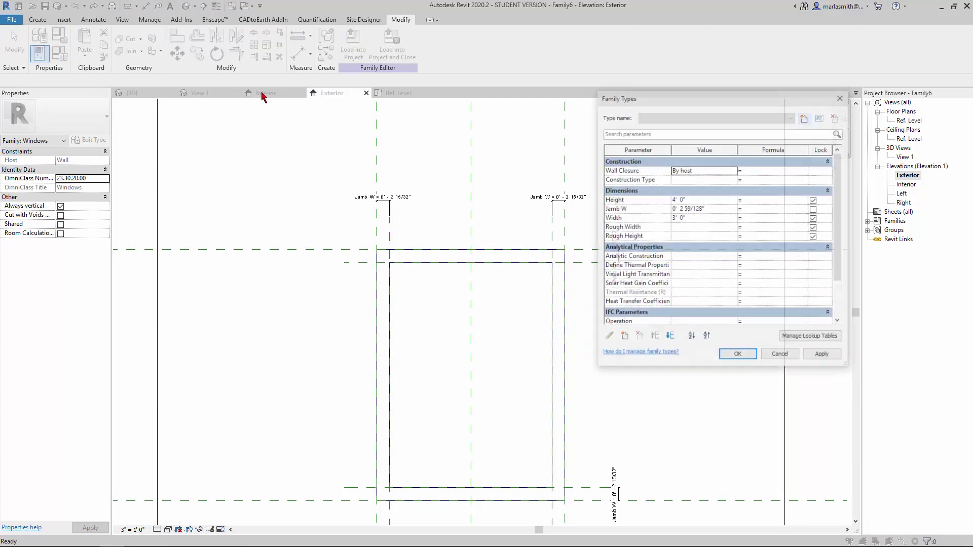
left_click_drag(710, 99, 707, 63)
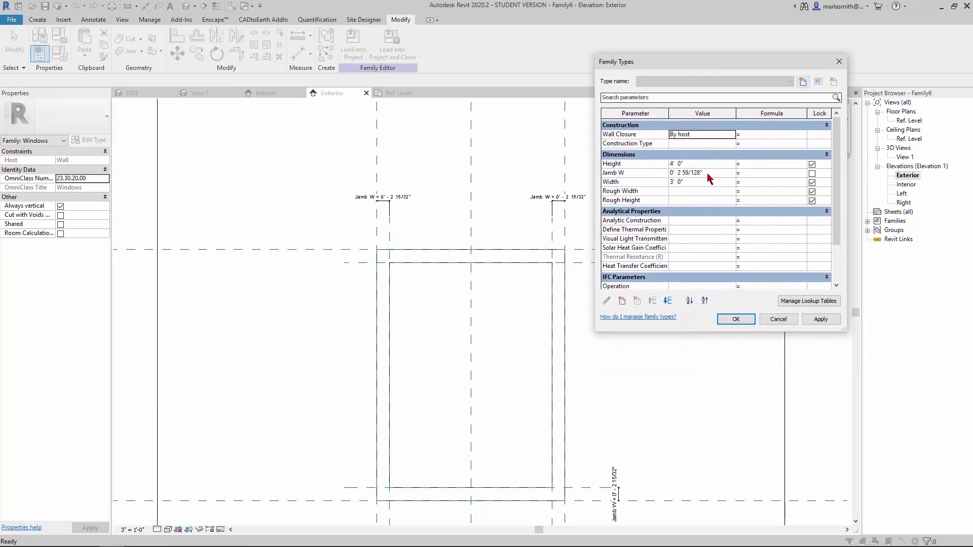
left_click(631, 173)
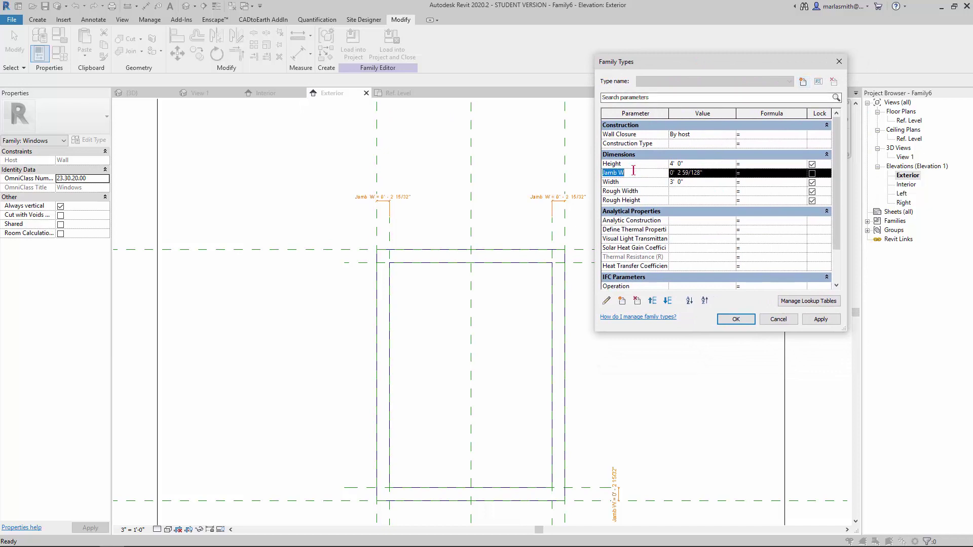
left_click(653, 300)
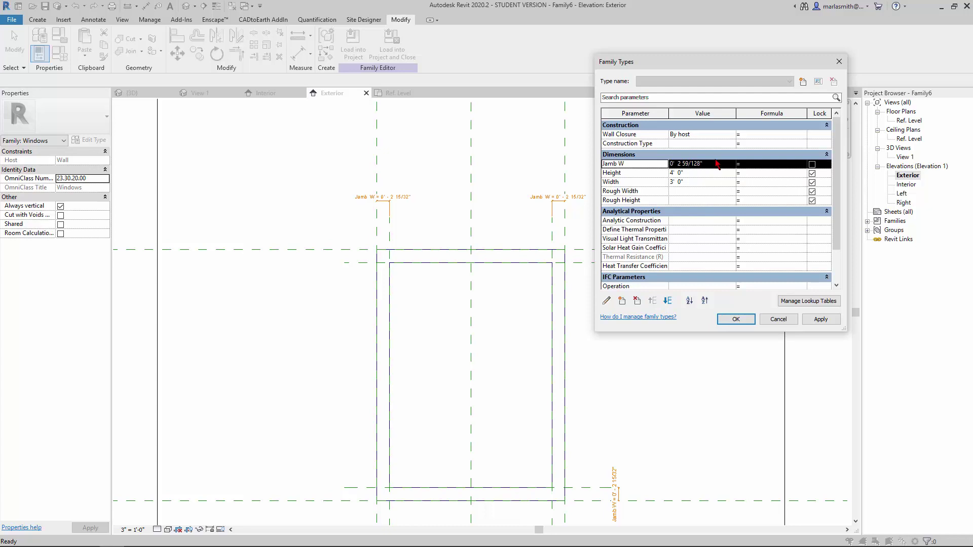
Flex Jamb W to 1", then set it to 2" and accept
left_click(717, 164)
type("1")
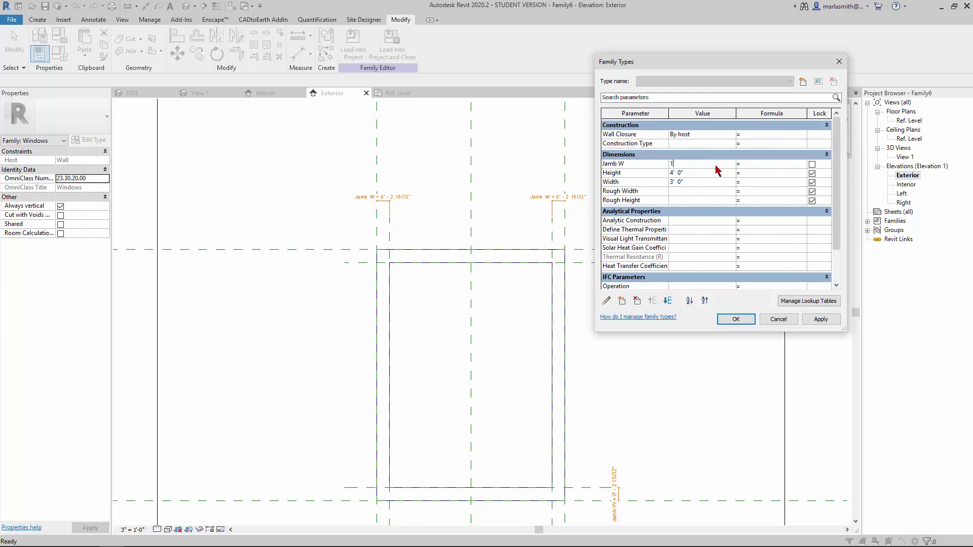
type("'")
left_click(822, 320)
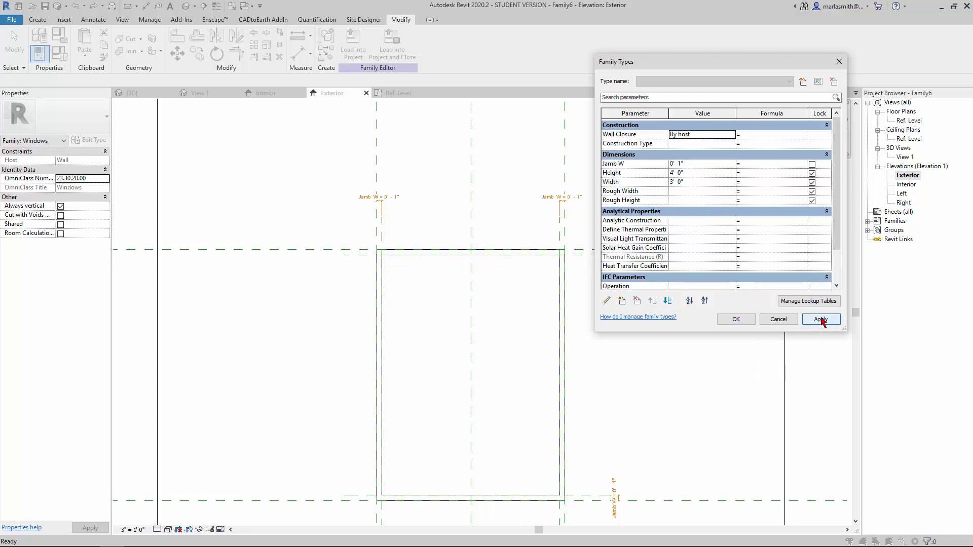
left_click(700, 166)
type("2")
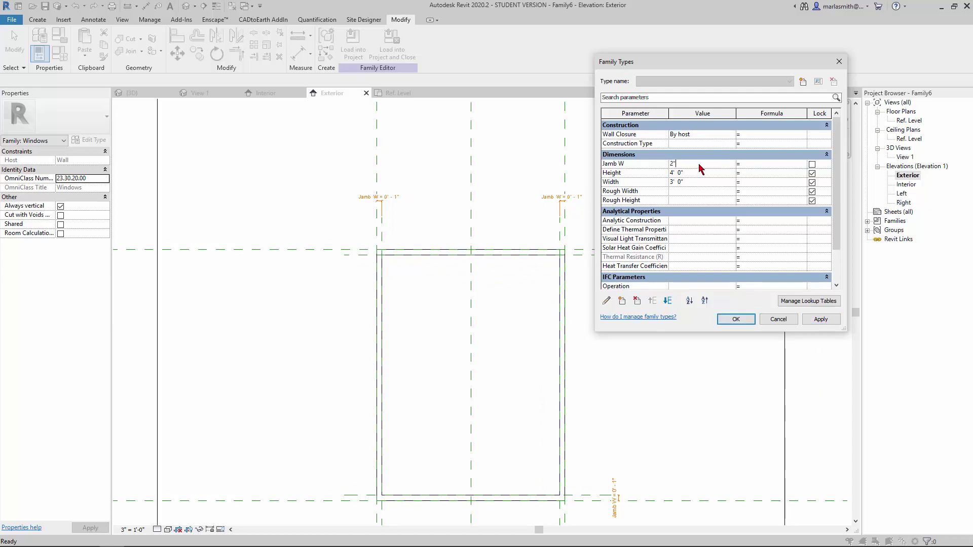
left_click(821, 320)
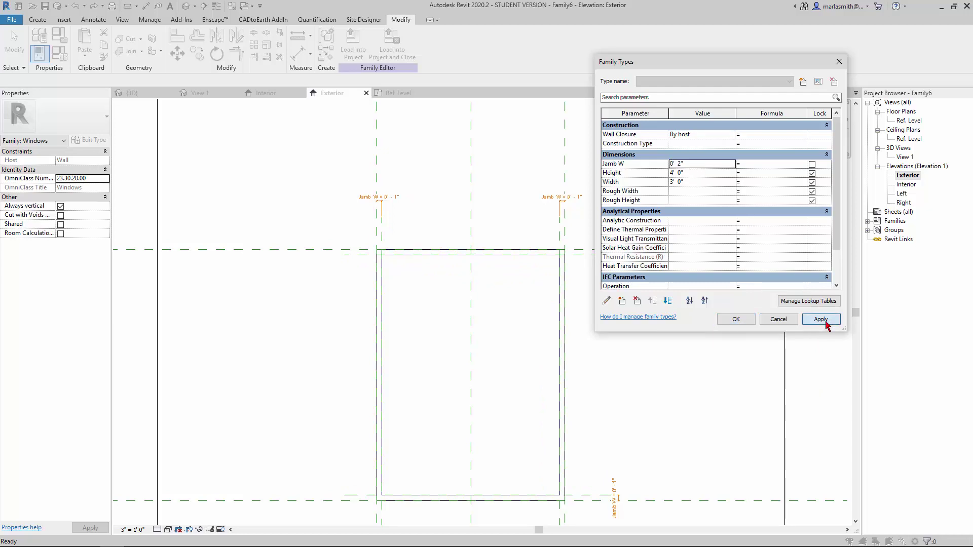
left_click(737, 320)
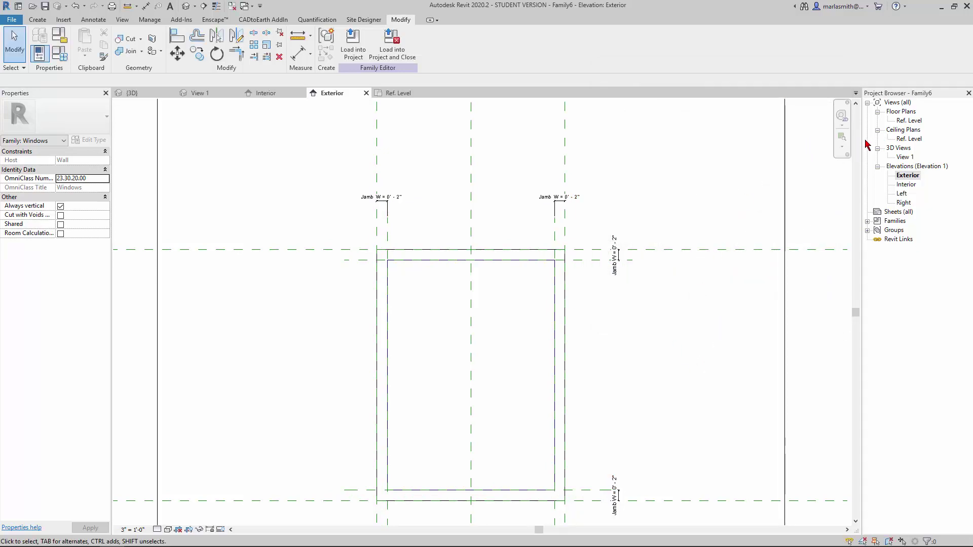
Open the Ref. Level plan, select the frame extrusion, and set scale to 1" = 1'-0"
double_click(911, 121)
scroll(542, 372, "up", 2)
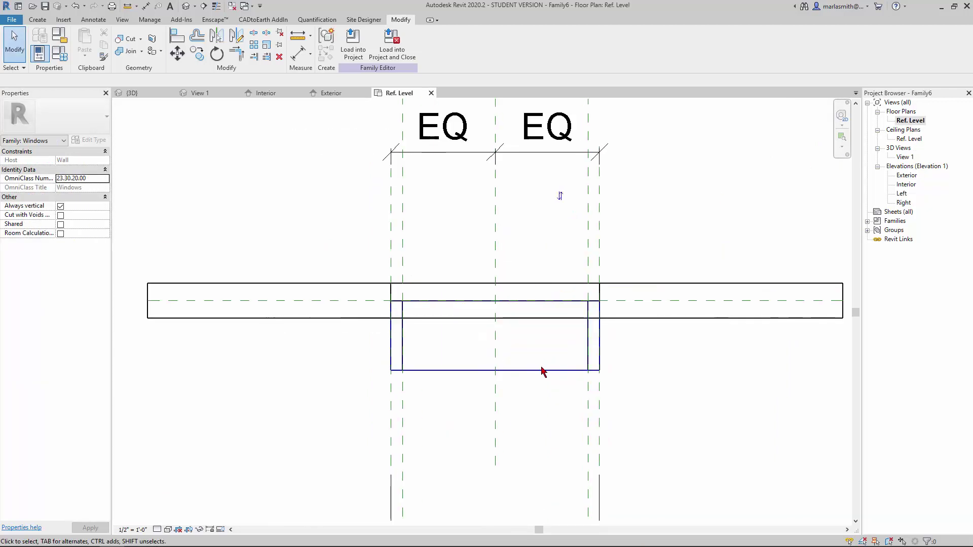
left_click(539, 369)
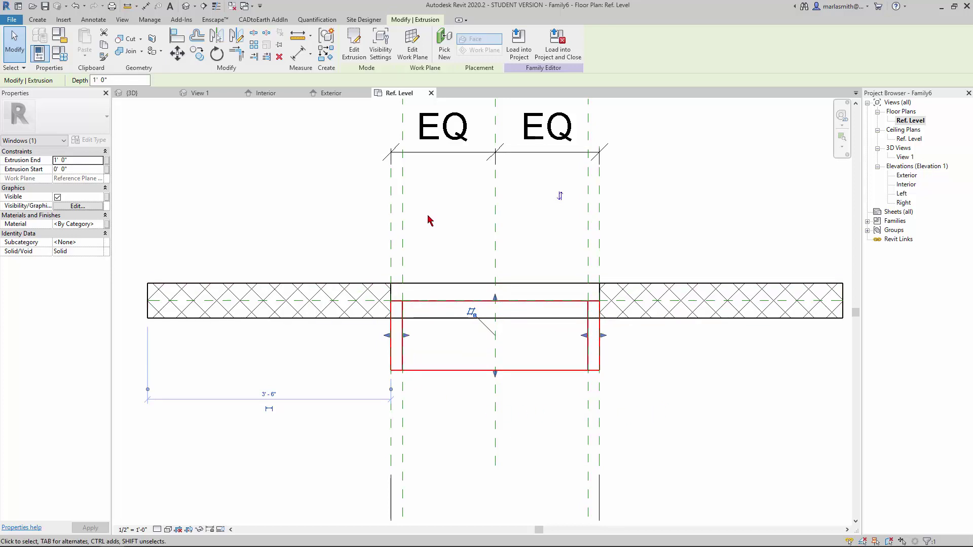
scroll(443, 297, "down", 2)
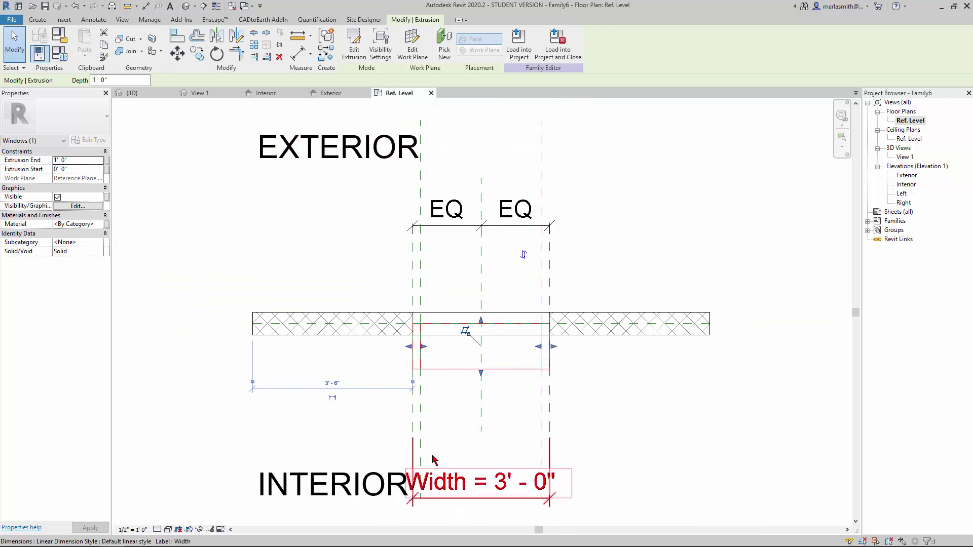
left_click(134, 529)
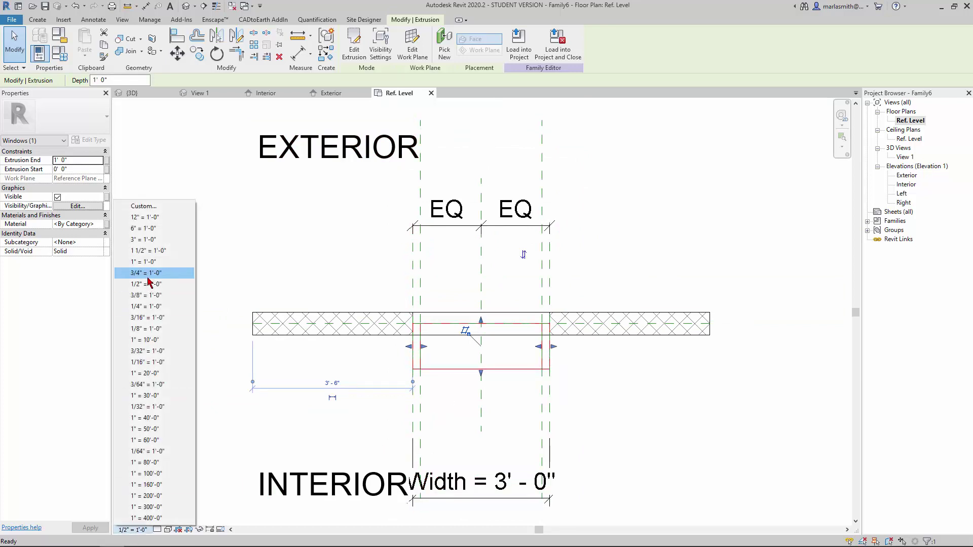
left_click(148, 266)
scroll(517, 320, "up", 2)
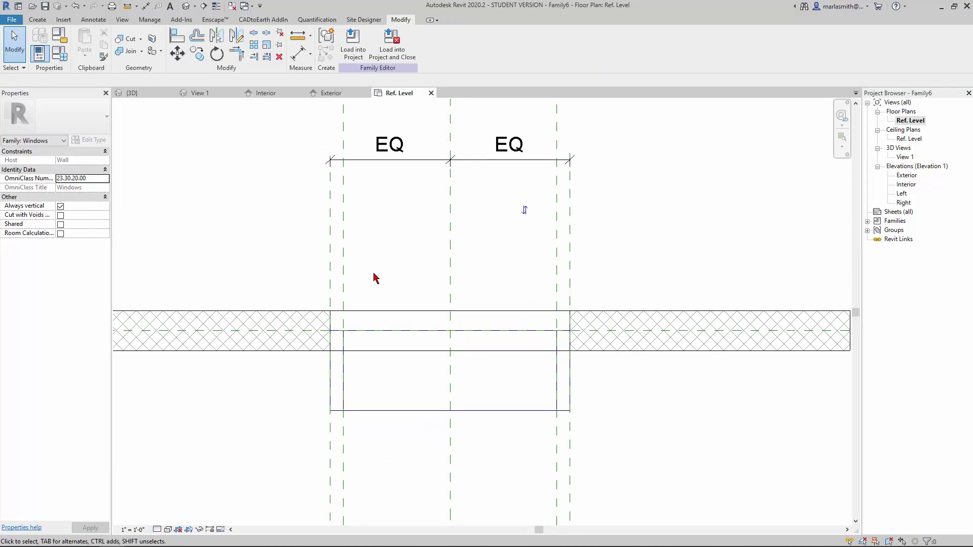
Draw a horizontal reference plane above the wall named Jamb Ext
key("r")
key("p")
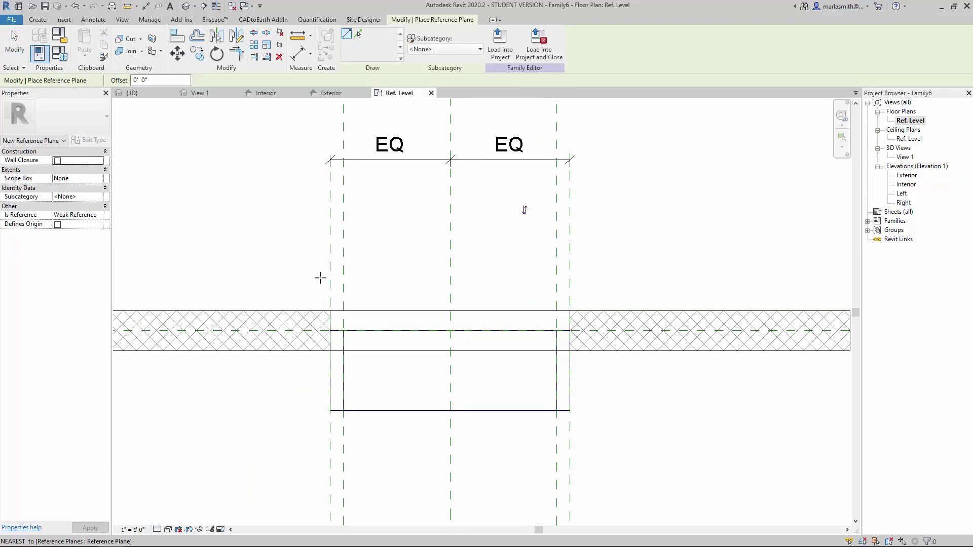
left_click(295, 287)
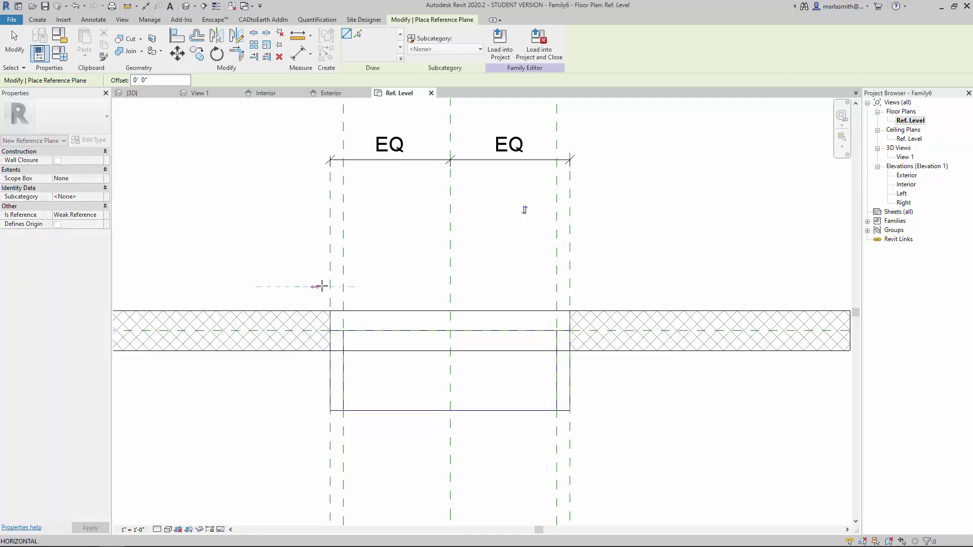
left_click(641, 286)
type("Jamb Ext")
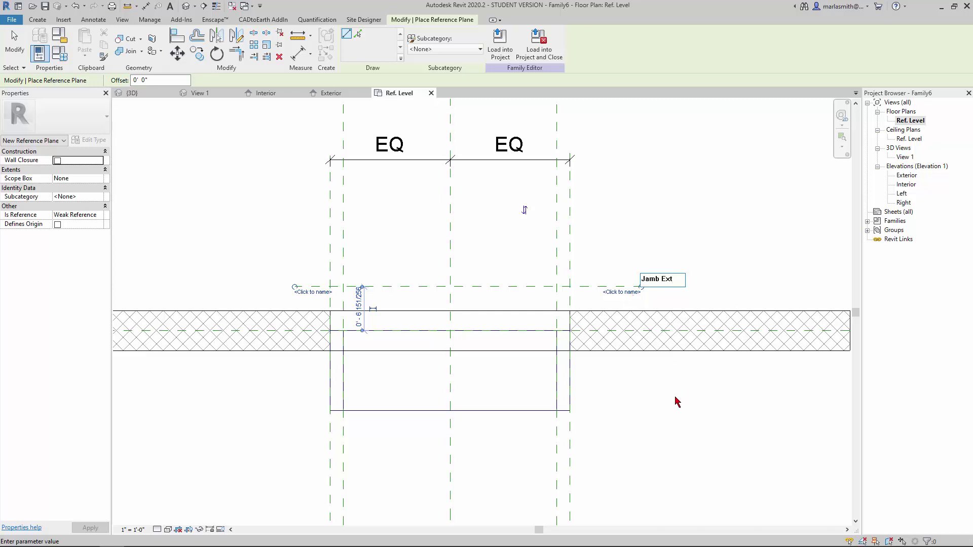
key("Return")
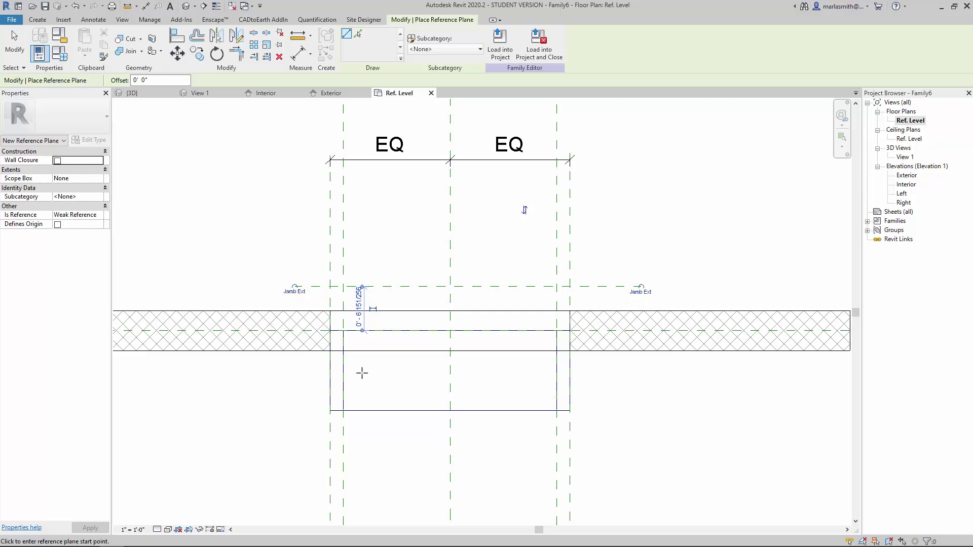
Draw a second horizontal reference plane below the wall named Wall Int
left_click(288, 367)
left_click(658, 367)
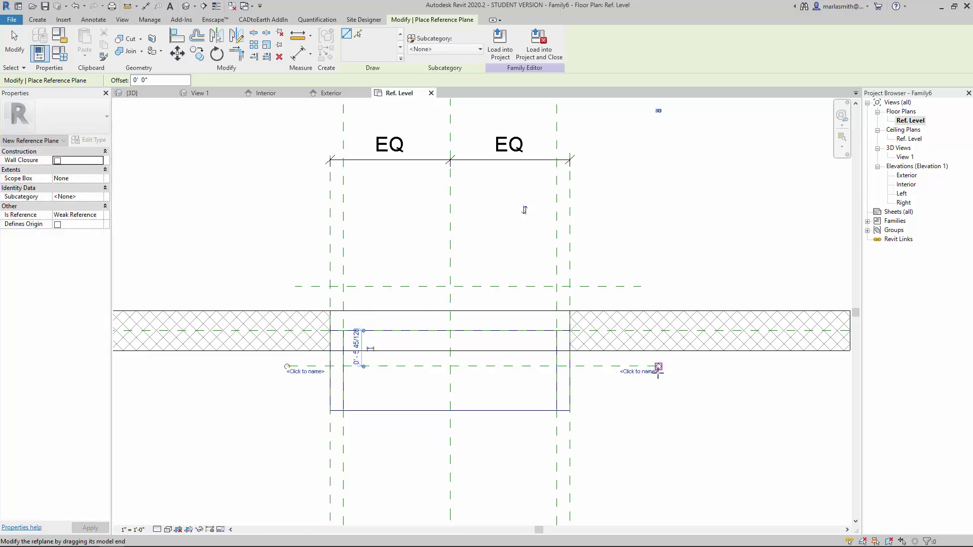
left_click(639, 371)
type("Wall Int")
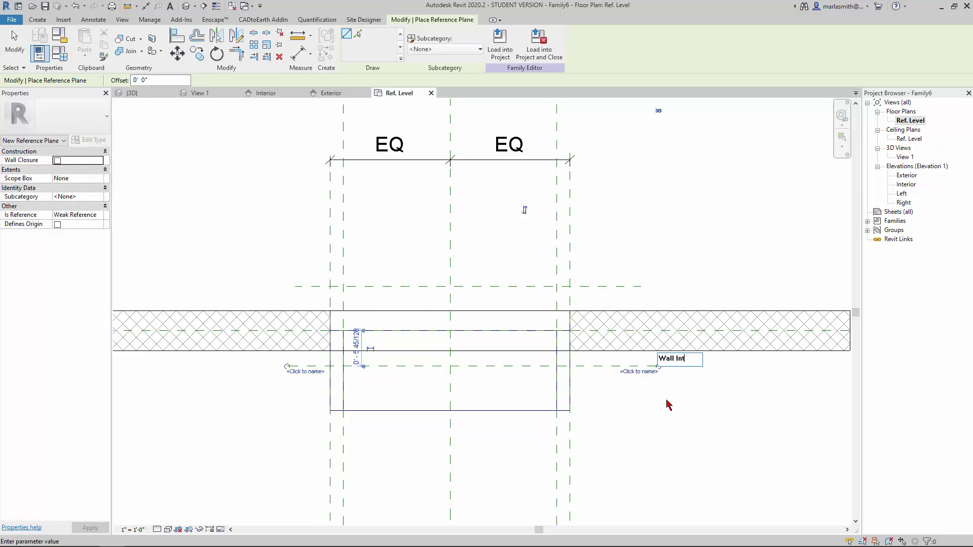
key("Return")
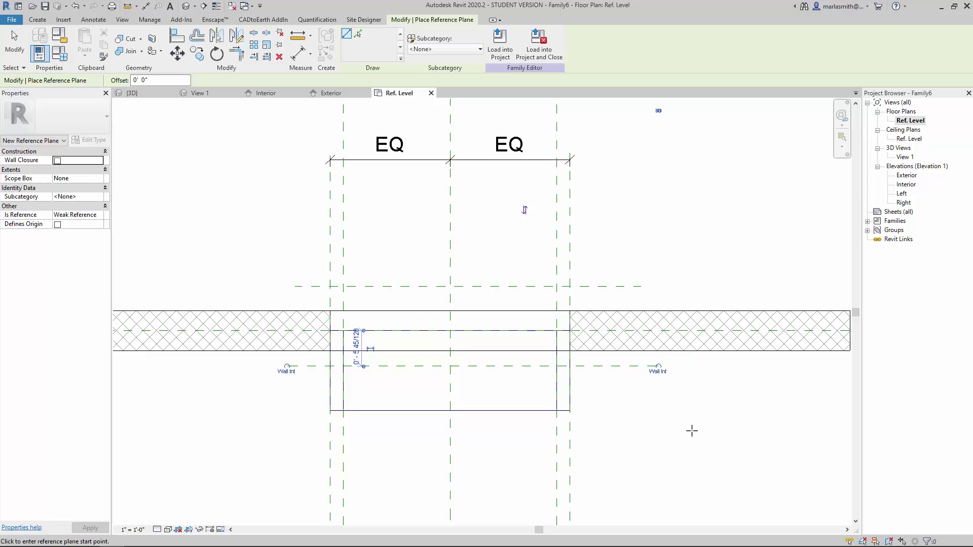
key("Escape")
key("Escape")
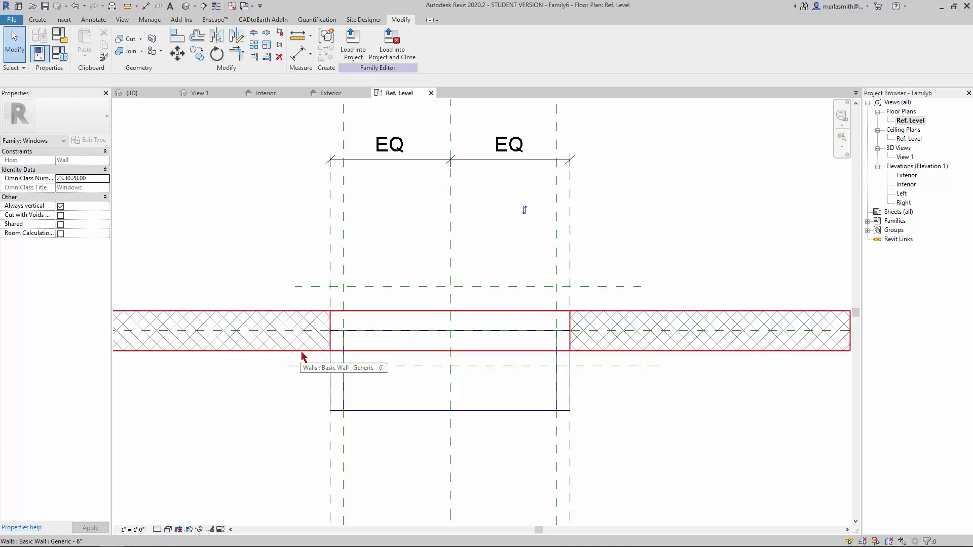
Align the Wall Int plane onto the wall's interior face with AL
key("a")
key("l")
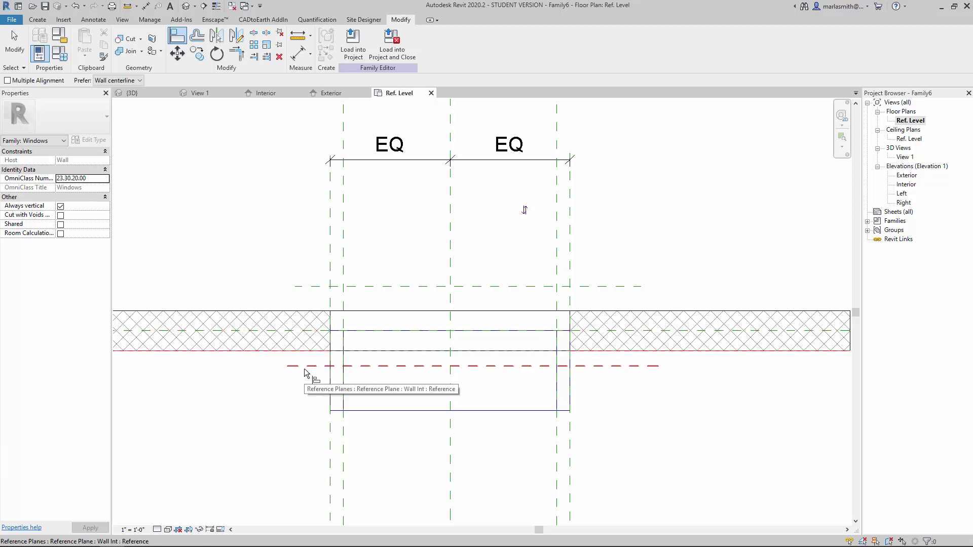
left_click(304, 368)
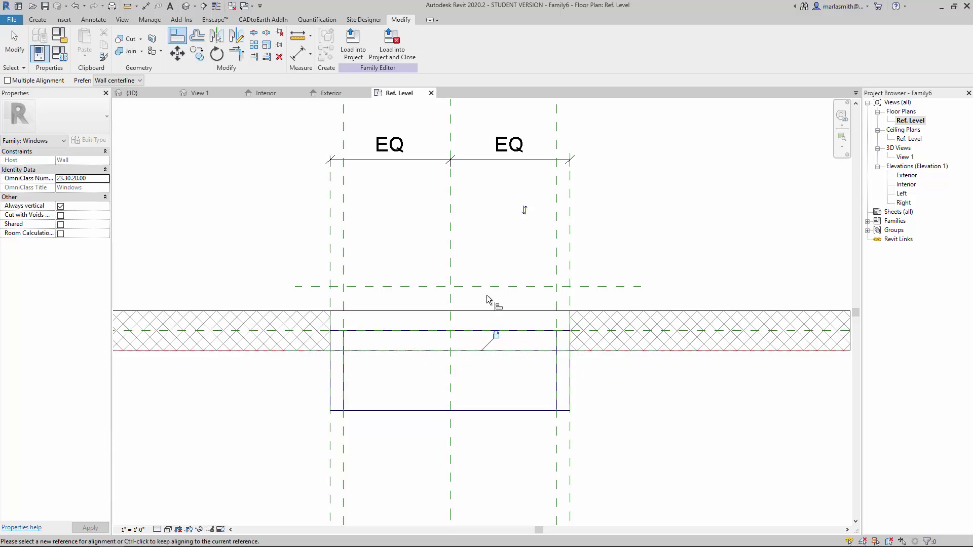
left_click(15, 42)
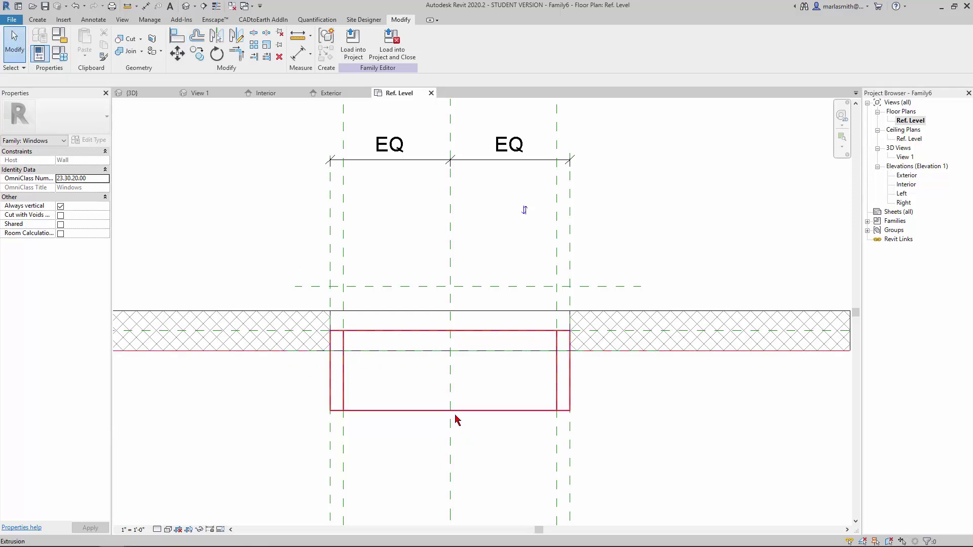
Drag the extrusion's edges to the wall's interior face and out to the Jamb Ext plane
left_click(406, 414)
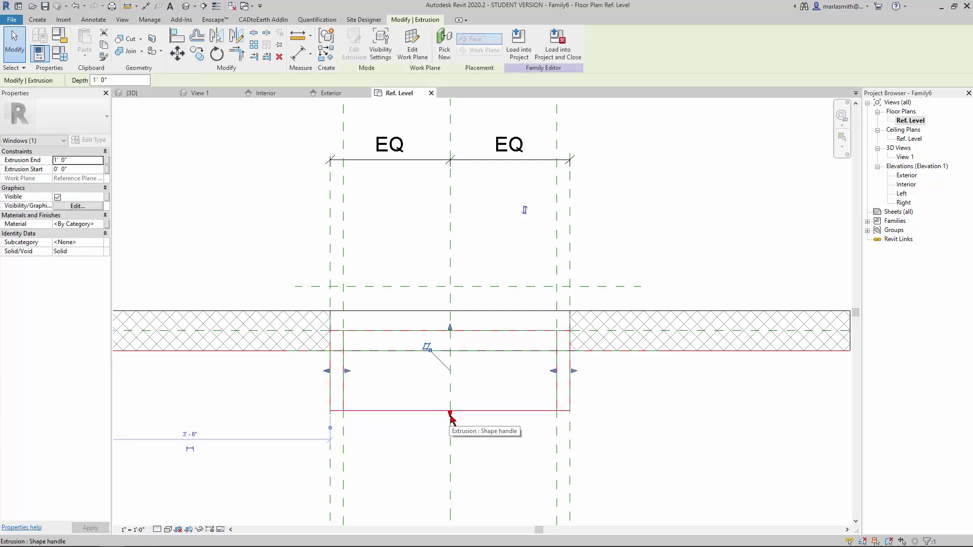
left_click_drag(450, 418, 453, 356)
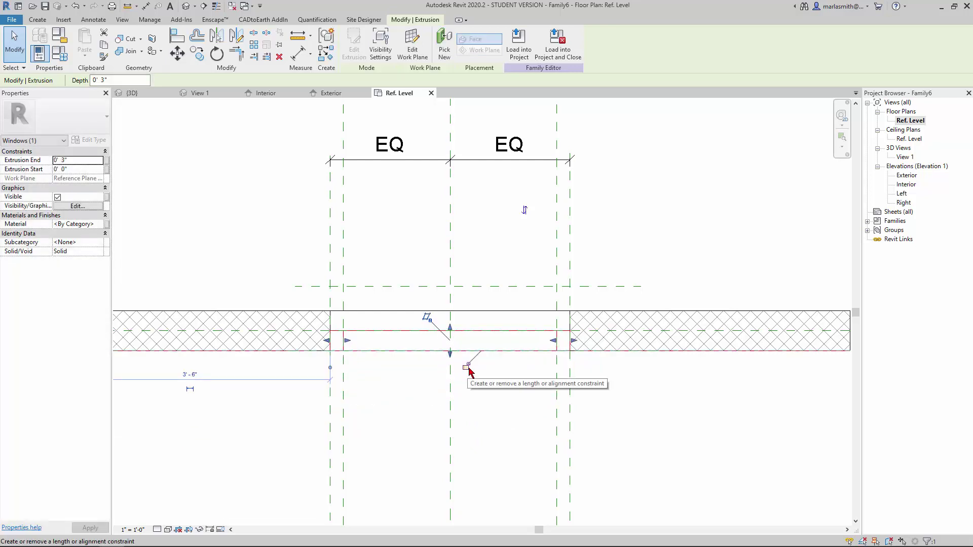
left_click(512, 398)
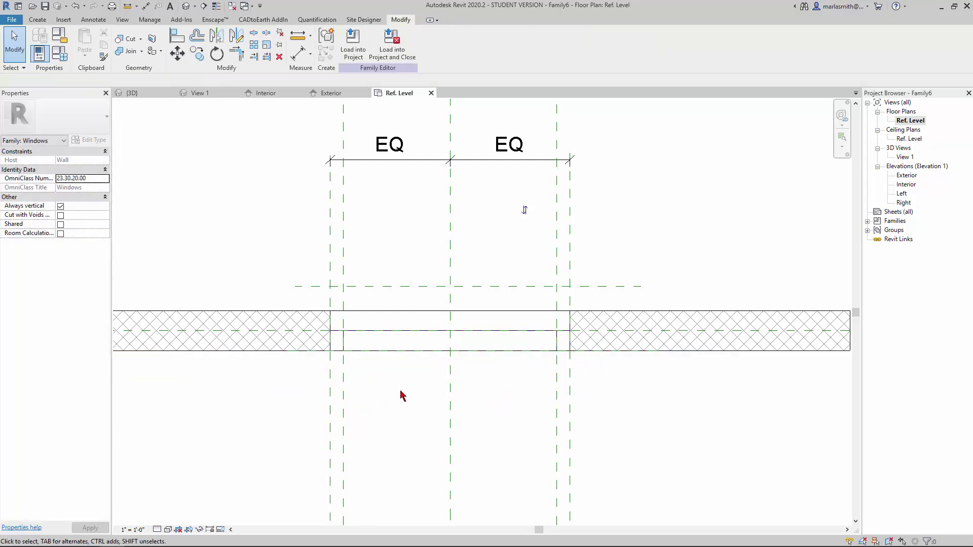
left_click(409, 337)
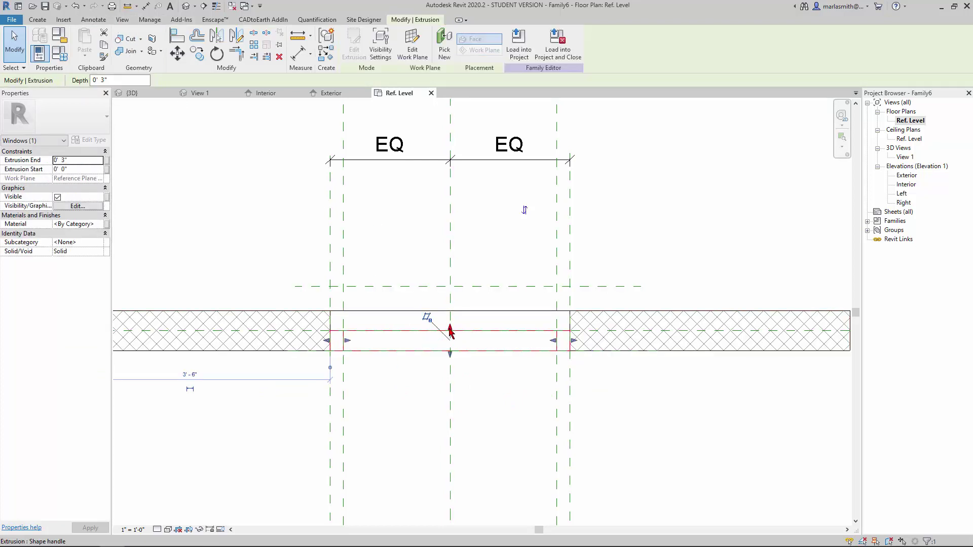
left_click_drag(449, 328, 449, 287)
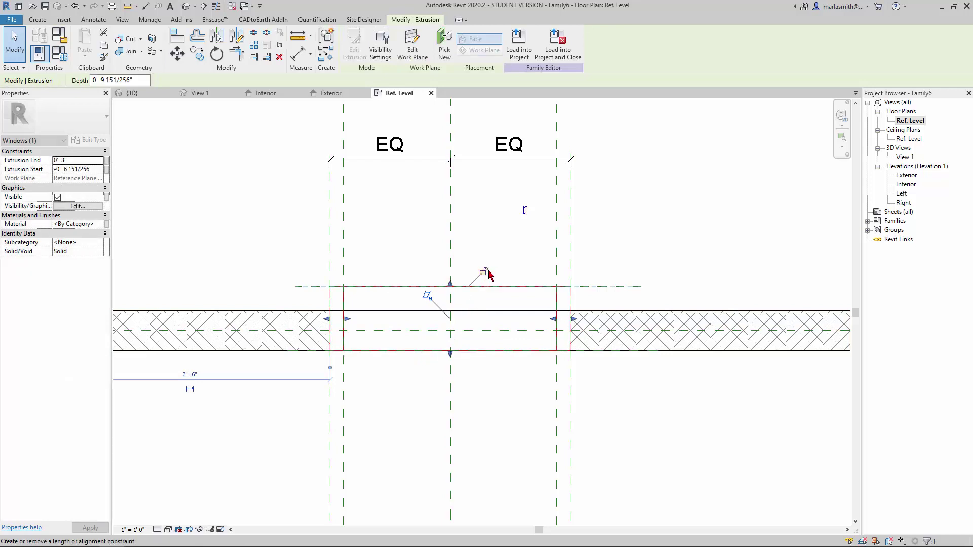
key("Escape")
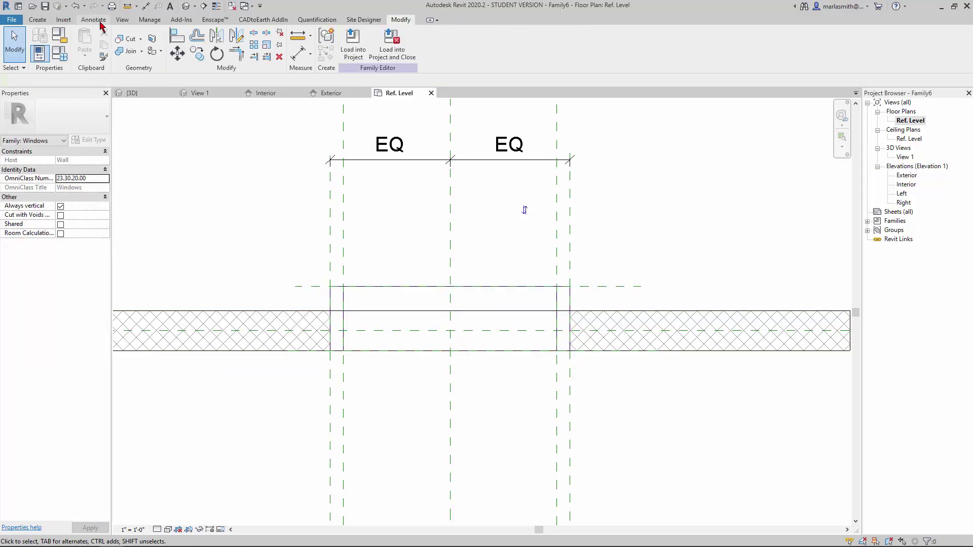
Place an aligned depth dimension from the wall's interior face to the Jamb Ext plane
left_click(94, 19)
left_click(38, 45)
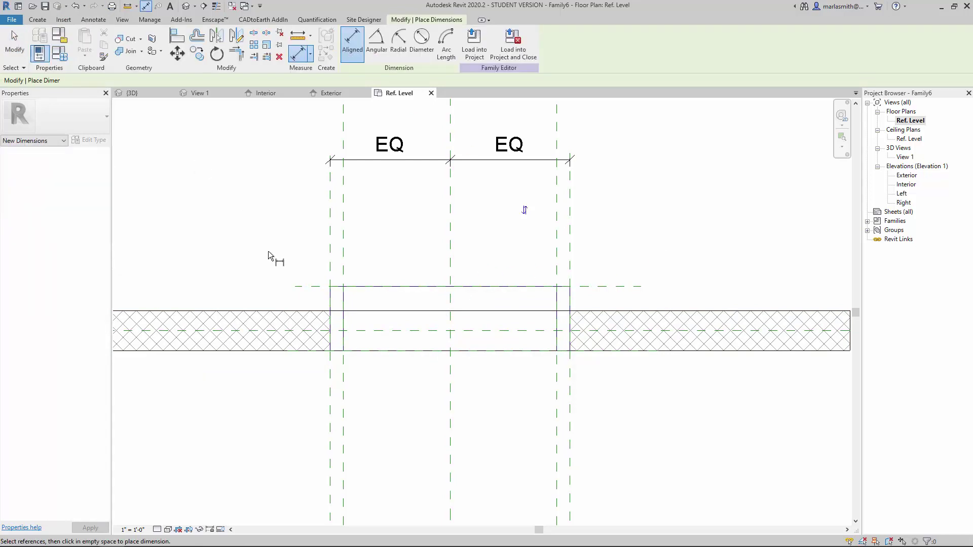
left_click(359, 350)
left_click(312, 287)
left_click(288, 153)
key("Escape")
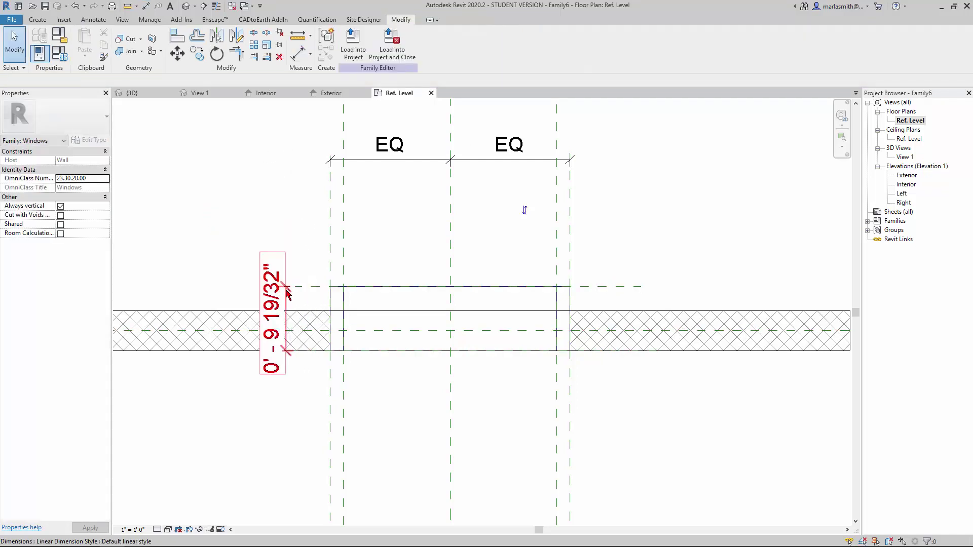
Label the depth dimension with a new Jamb D type parameter
left_click(288, 297)
left_click(448, 42)
type("Jamb D")
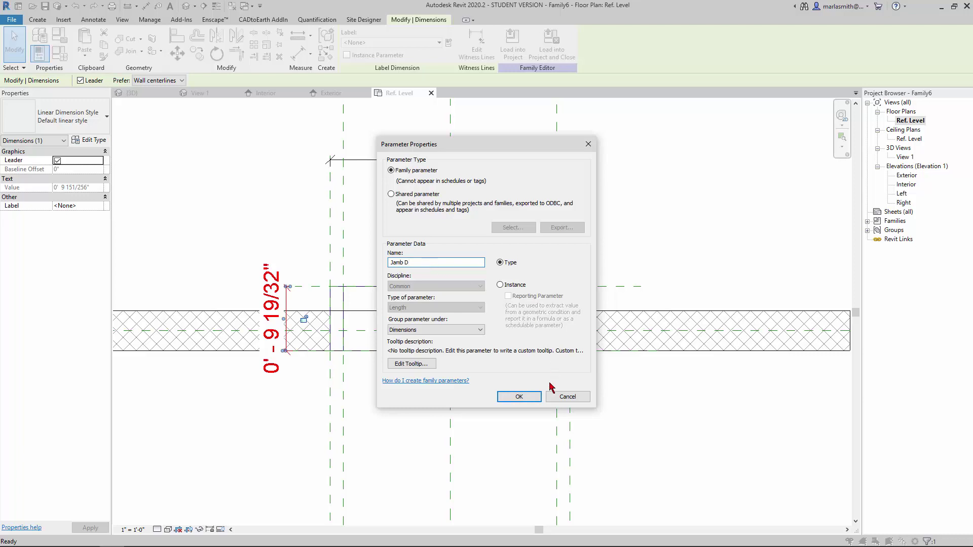
left_click(519, 396)
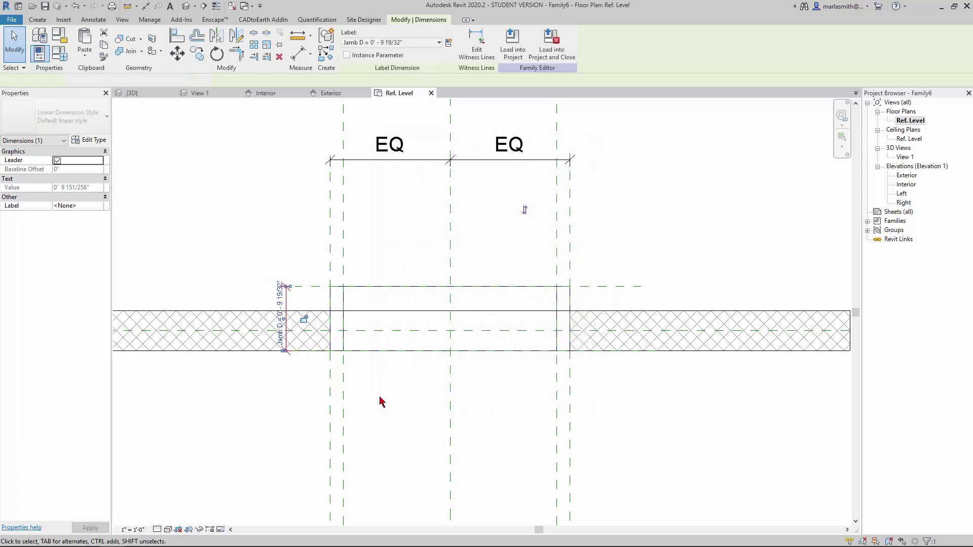
Switch to the default 3D view and orbit to inspect the jamb frame
left_click(283, 401)
left_click(186, 6)
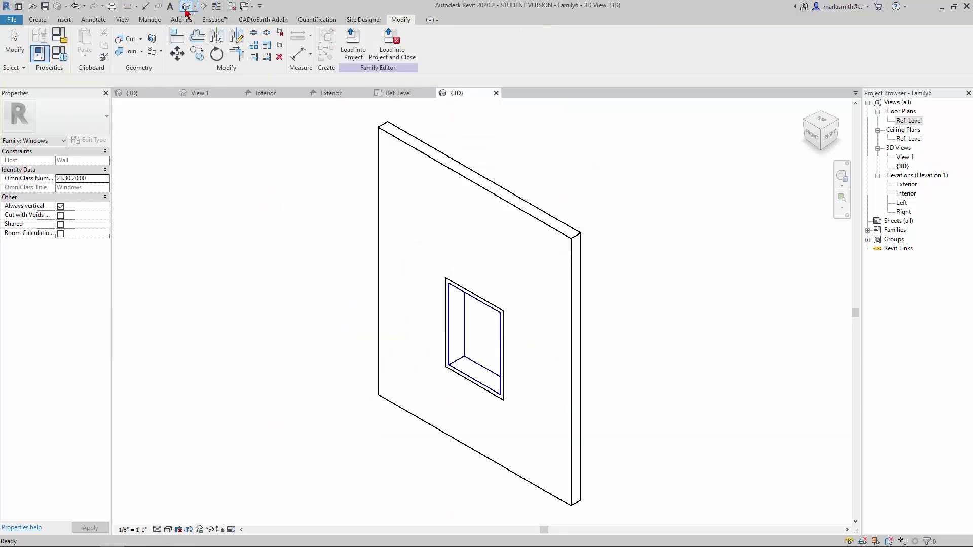
mouse_move(561, 406)
middle_mouse_down("shift")
mouse_move(534, 395)
mouse_move(394, 393)
mouse_move(482, 464)
mouse_move(483, 360)
middle_mouse_up("shift")
scroll(506, 434, "up", 2)
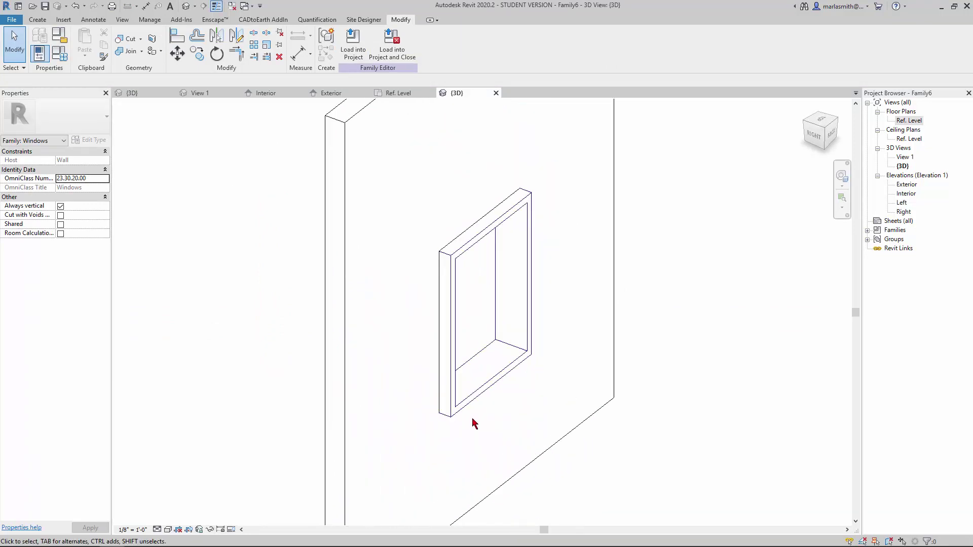
In Family Types, flex Jamb D through 1' 0", 6" and 4", applying each
left_click(60, 54)
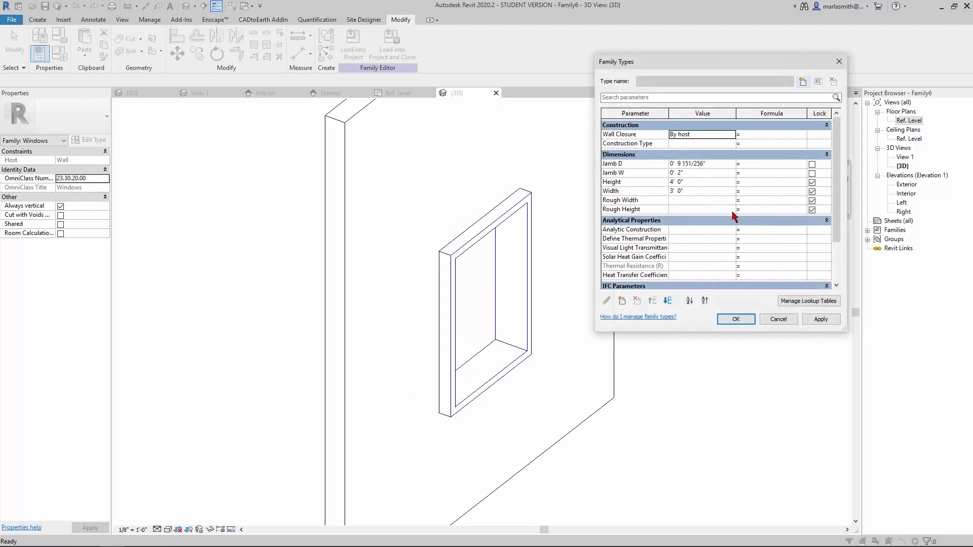
left_click(723, 163)
type("1")
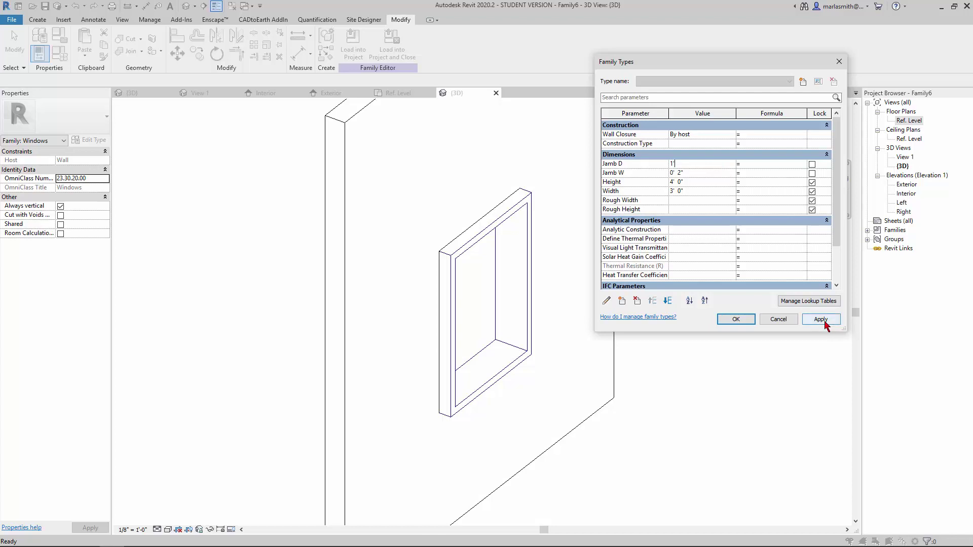
left_click(822, 320)
left_click(715, 164)
type("6\"")
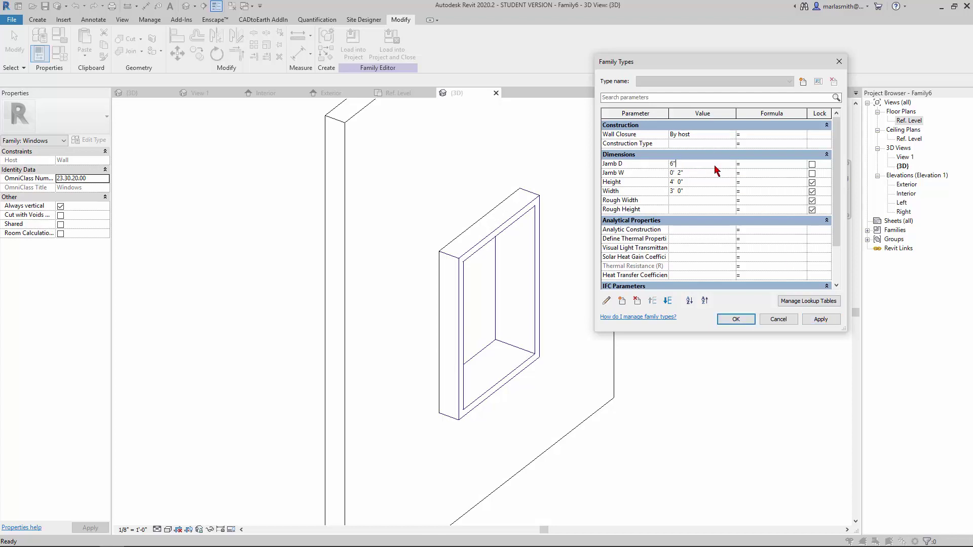
left_click(821, 319)
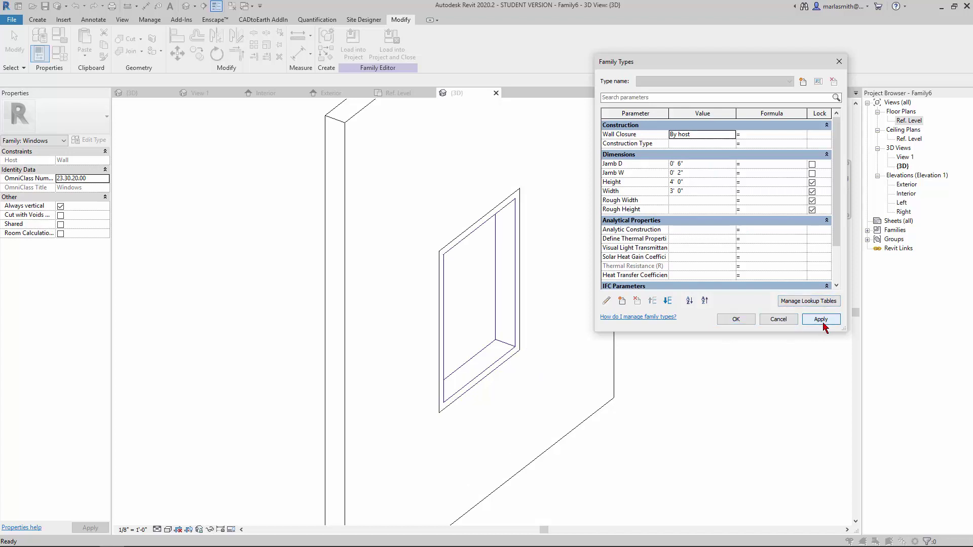
left_click(698, 166)
type("4")
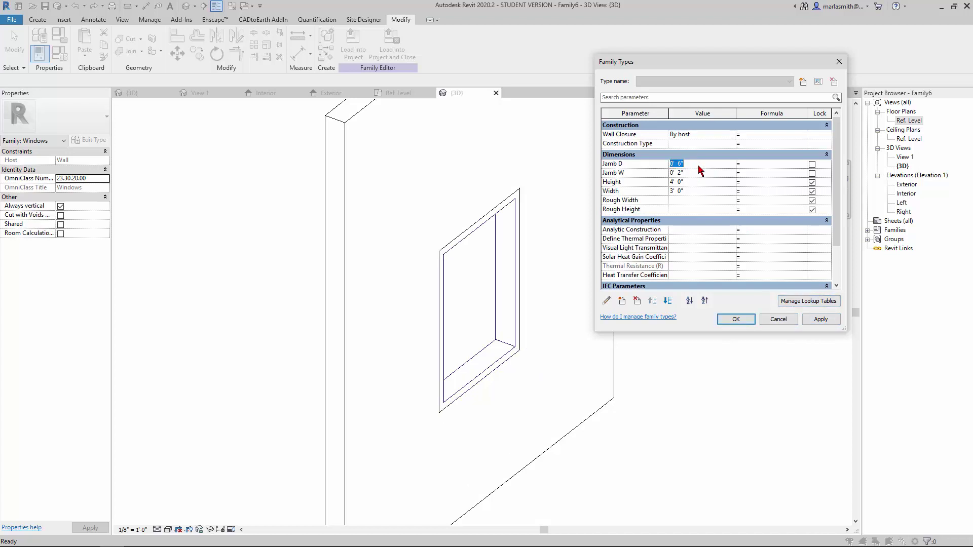
left_click(833, 326)
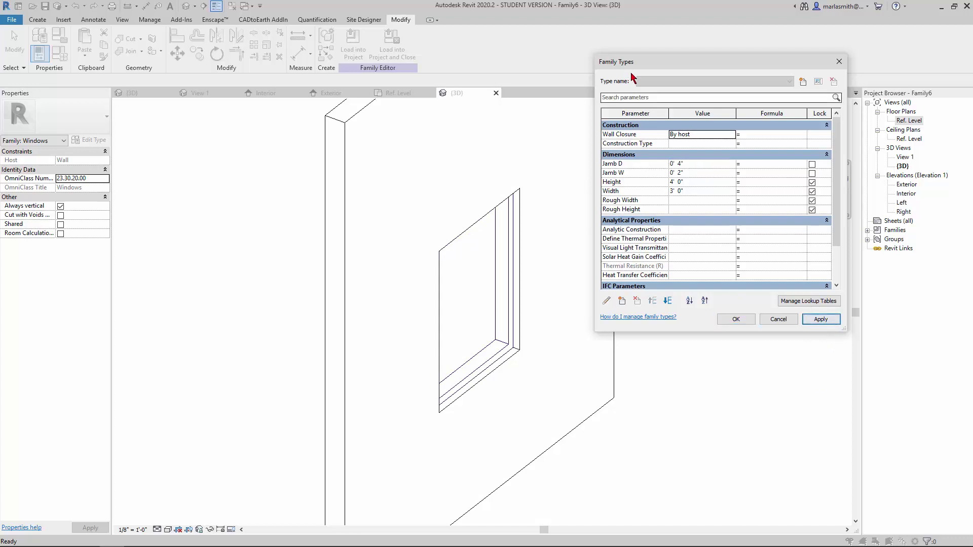
Apply Jamb W 1" and Jamb D 1' 0", then accept the dialog
left_click(703, 173)
type("1")
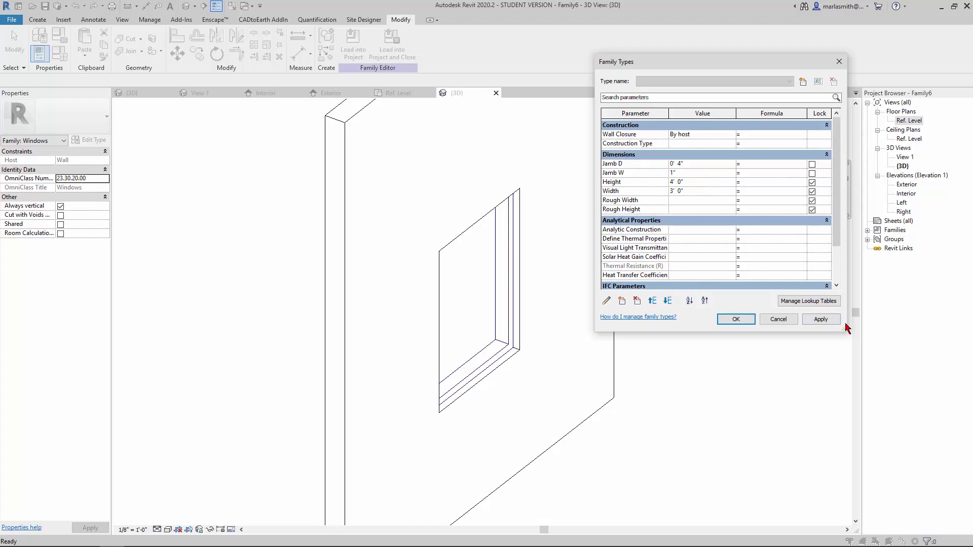
left_click(834, 324)
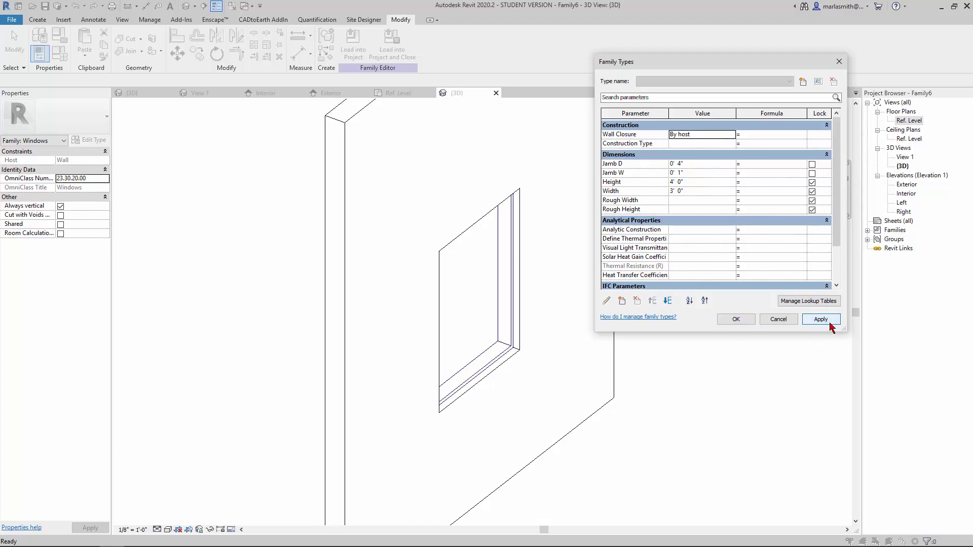
left_click(707, 166)
type("1")
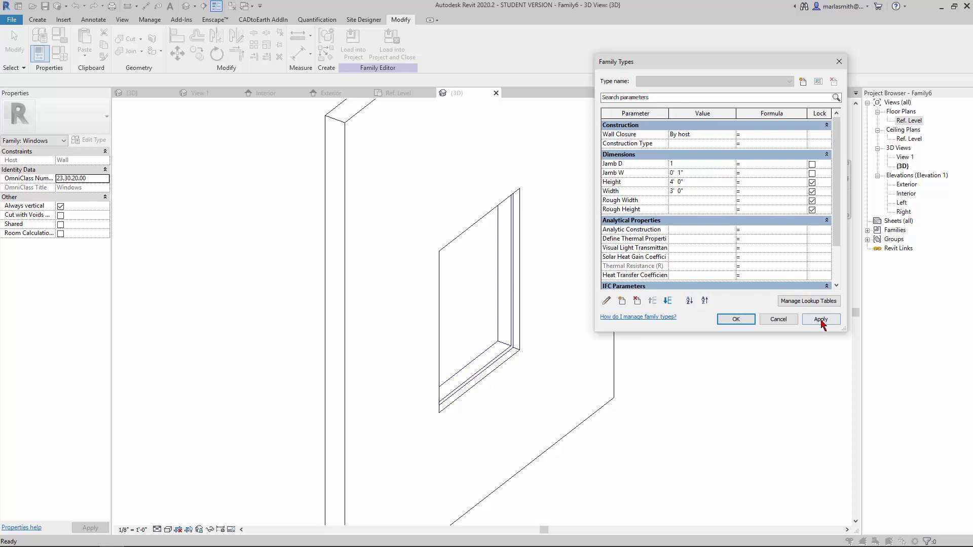
left_click(821, 319)
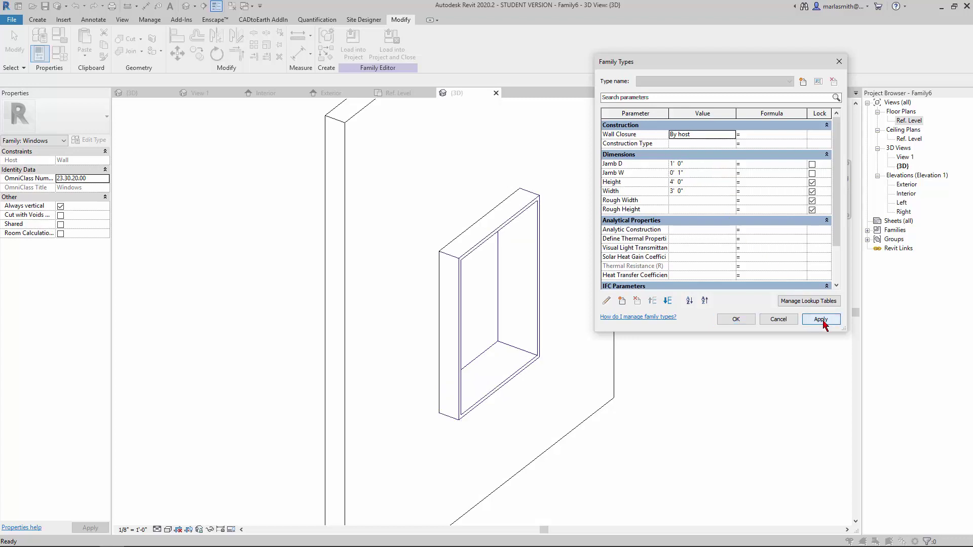
left_click(736, 320)
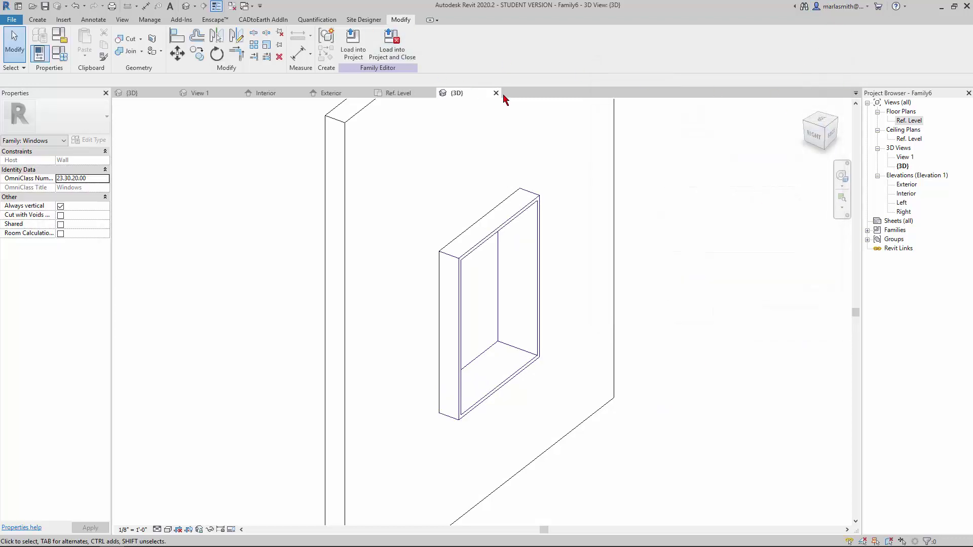
Associate the jamb extrusion's material with a new Jamb Mat type parameter
left_click(496, 94)
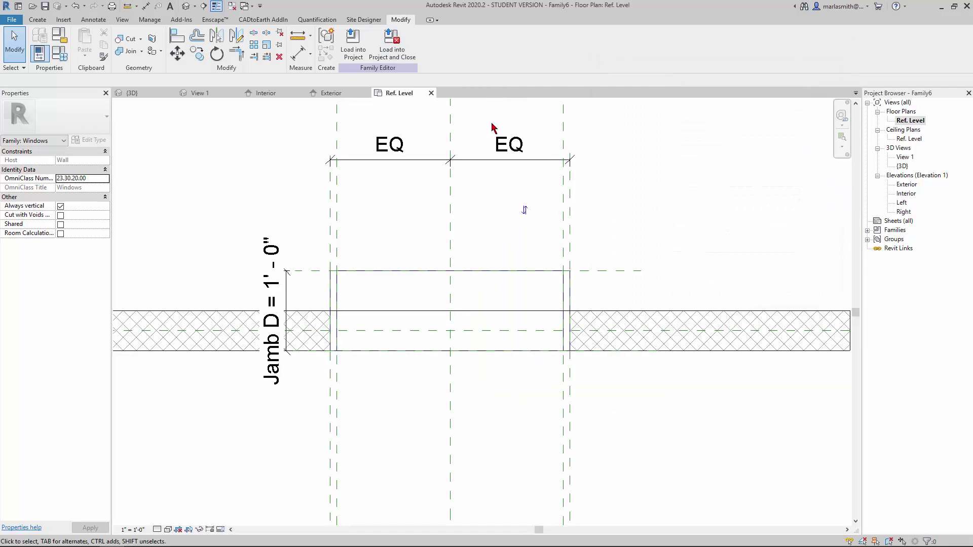
left_click(365, 282)
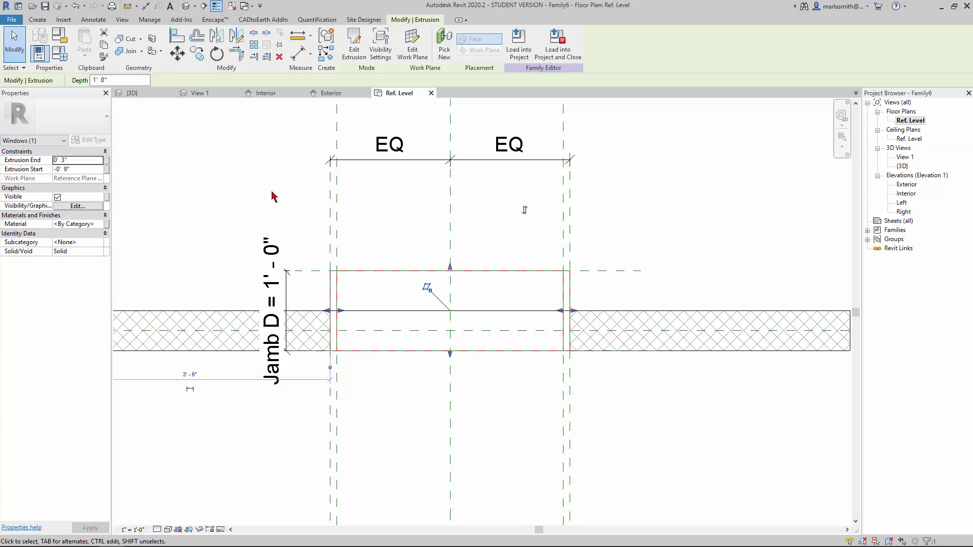
left_click(273, 200)
left_click(380, 275)
left_click(108, 228)
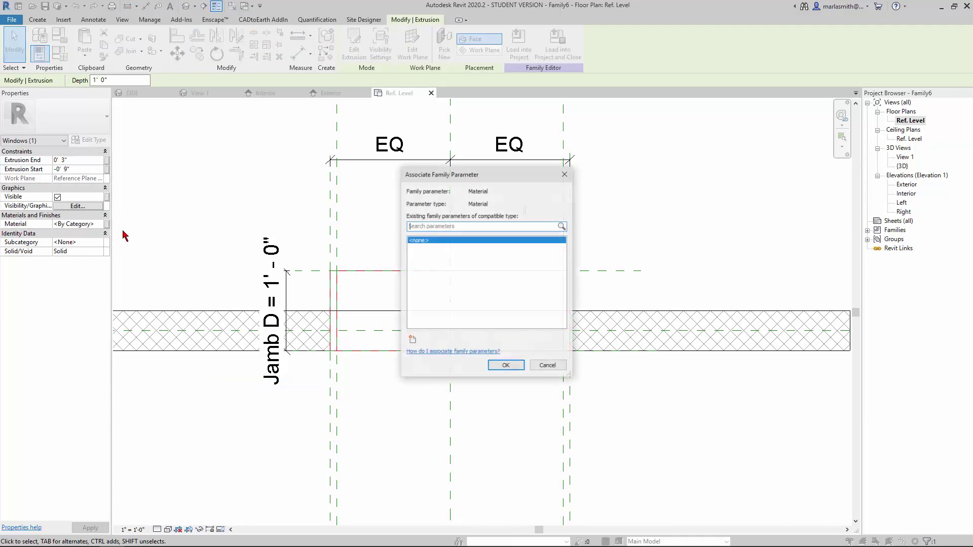
left_click(413, 341)
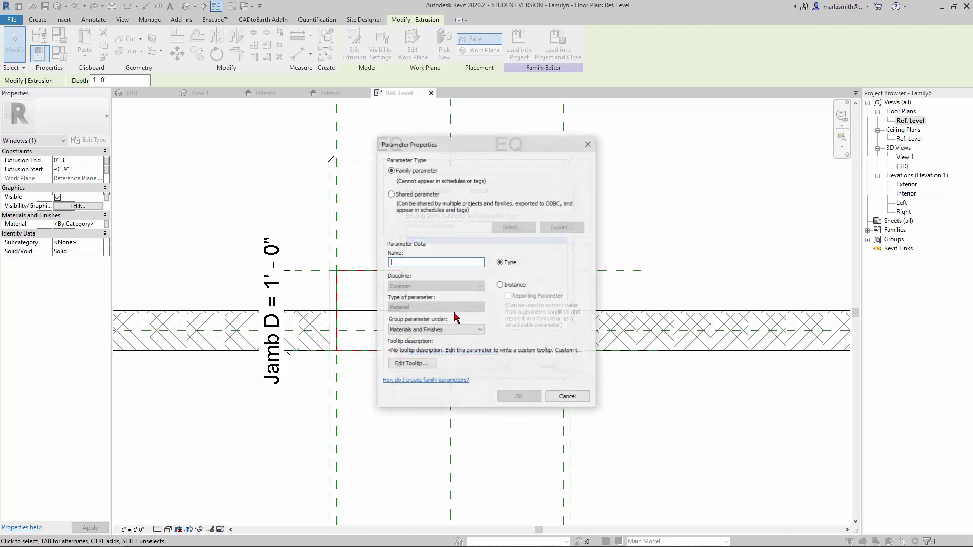
type("Jamb Mat")
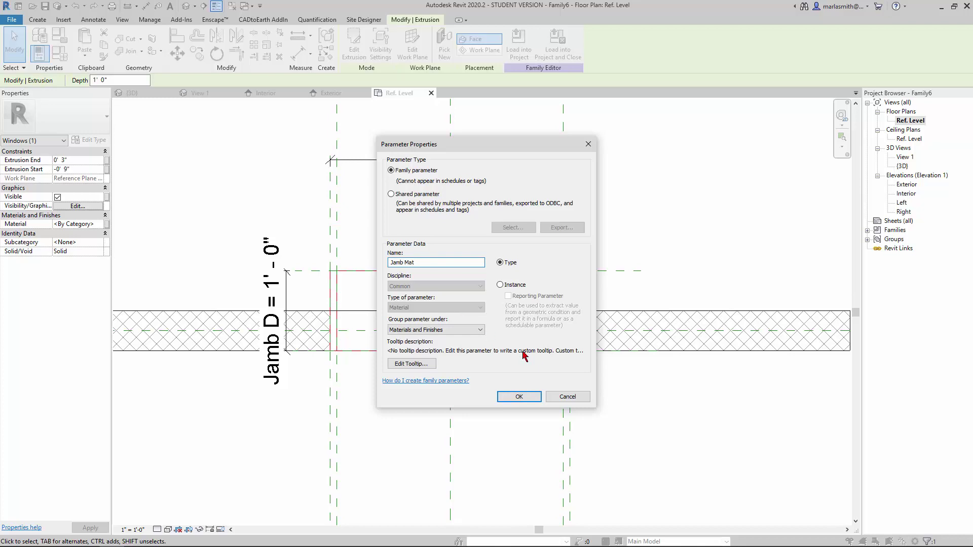
left_click(514, 396)
left_click(506, 367)
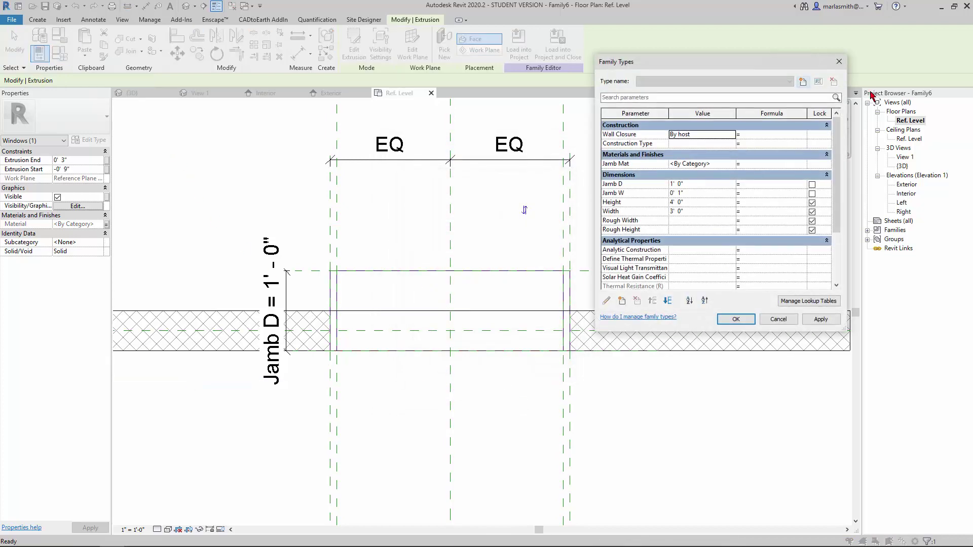
Browse for a Jamb Mat value in Family Types and start a material search
left_click_drag(779, 67, 437, 51)
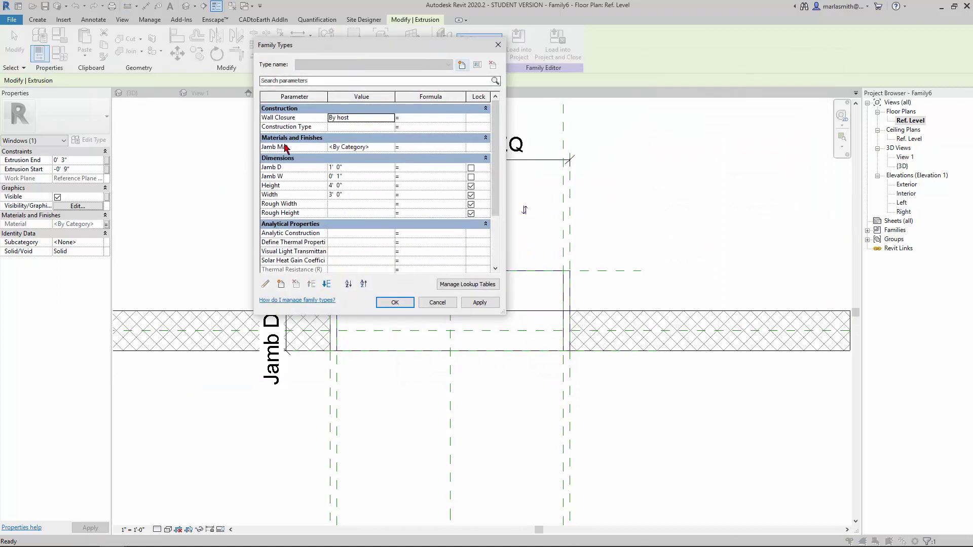
left_click(393, 149)
left_click(226, 81)
type("birm")
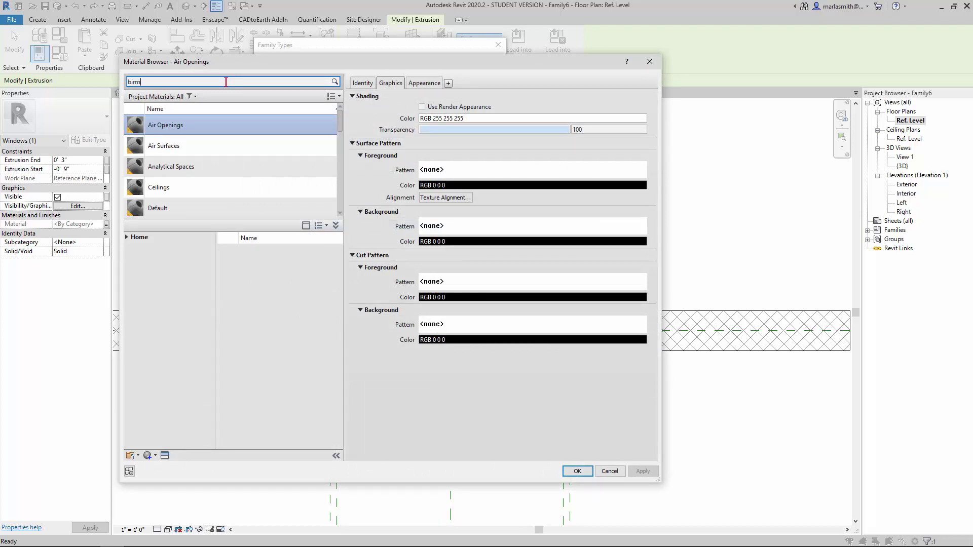
Add Birch from the library to the document and enable Use Render Appearance
key("BackSpace")
type("ch")
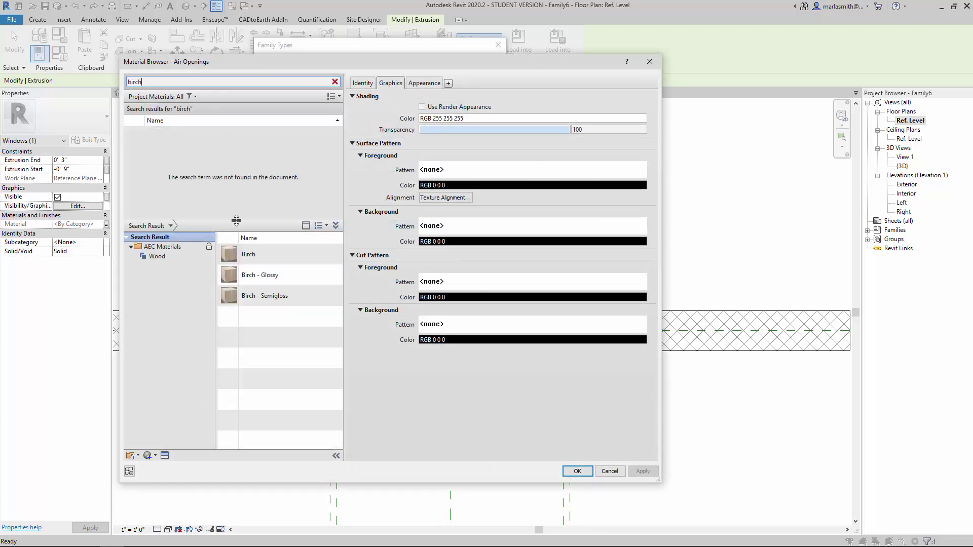
left_click(327, 256)
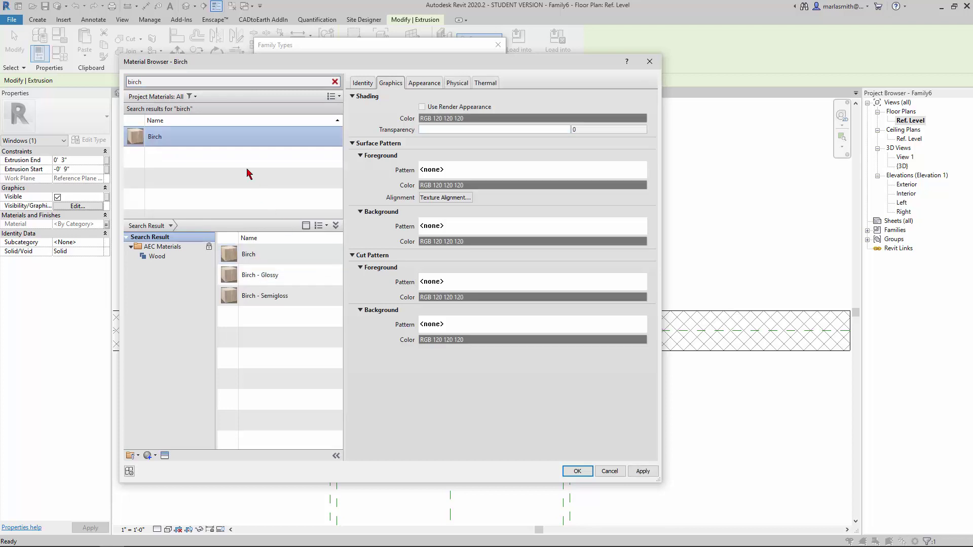
left_click(422, 107)
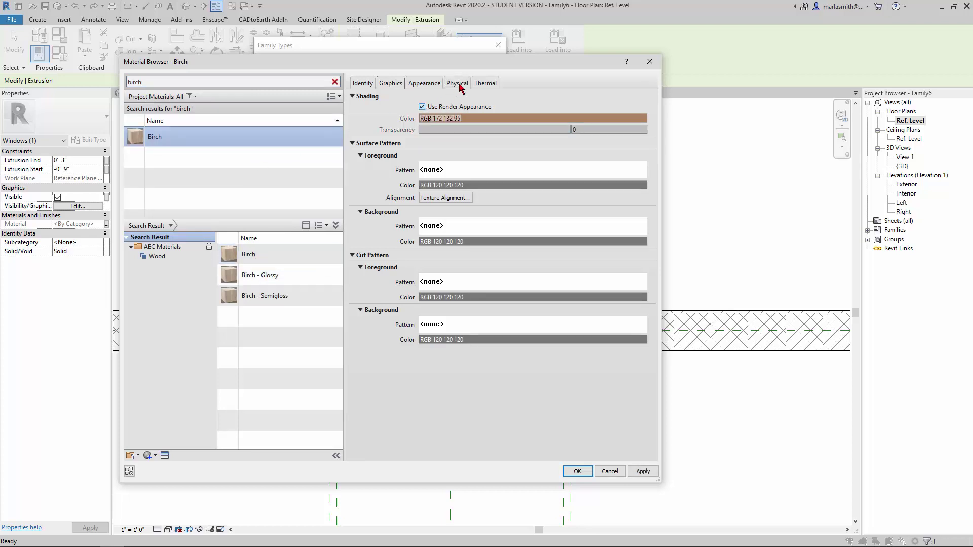
Lower Birch's appearance reflectance to 0.02 and accept it, closing Family Types
left_click(457, 83)
left_click(425, 84)
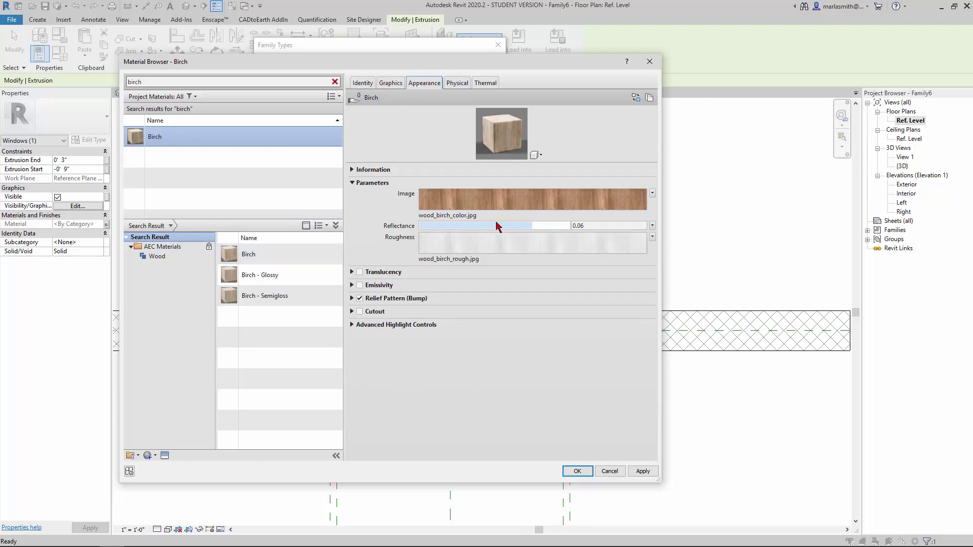
left_click_drag(534, 225, 459, 226)
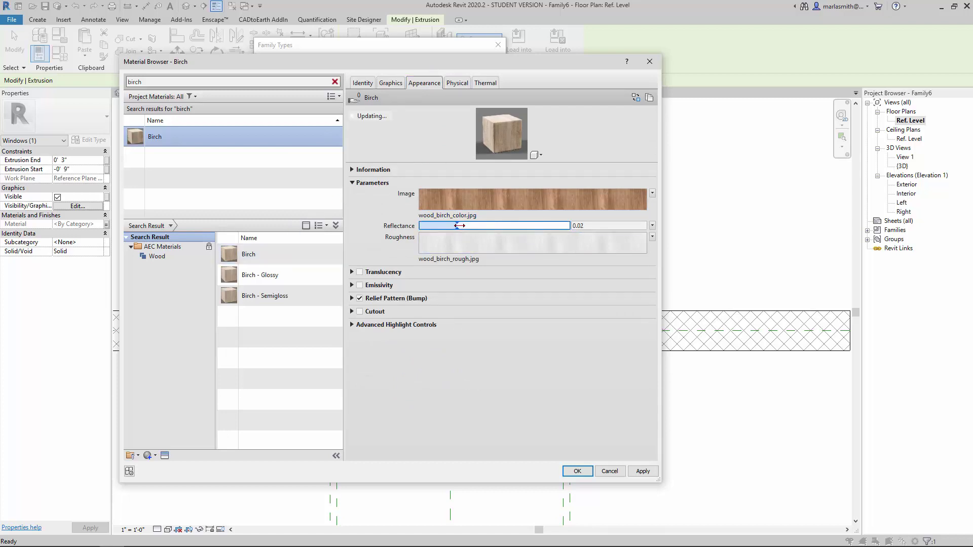
left_click(585, 475)
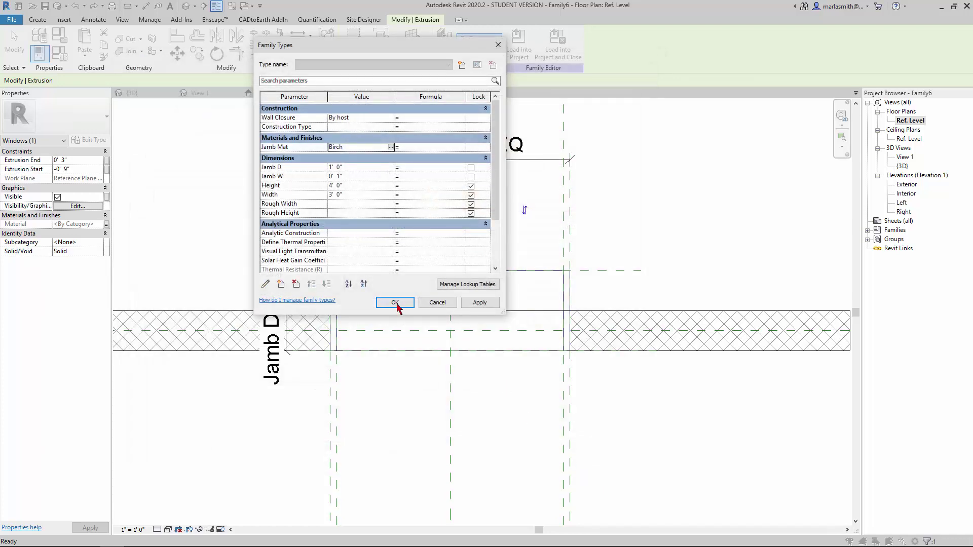
left_click(395, 304)
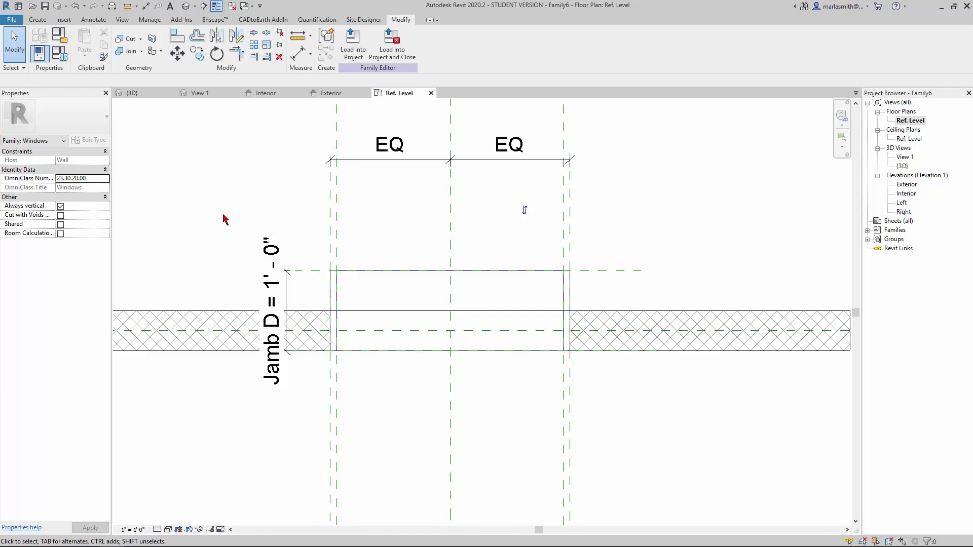